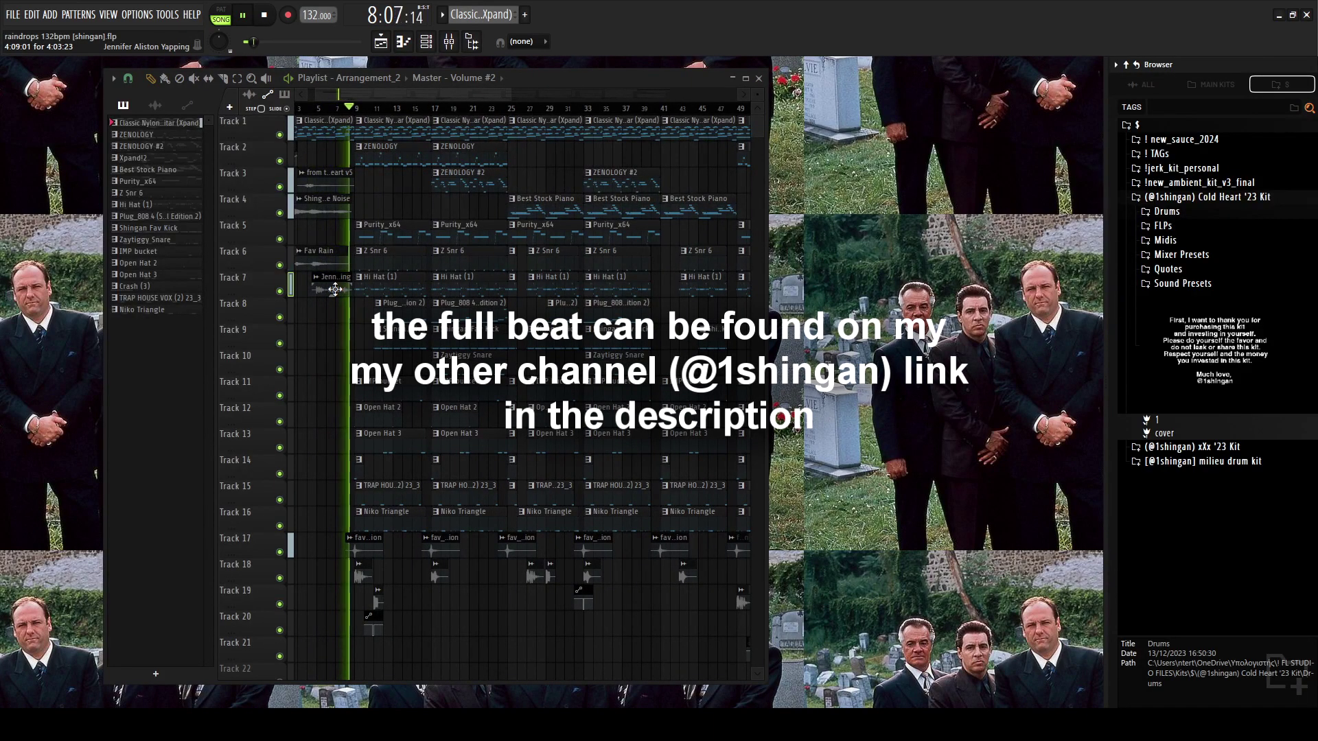
- List the project's patterns in the playlist's picker and look over the whole arrangement while the song plays
{"action": "double_click", "coordinate": [335, 289]}
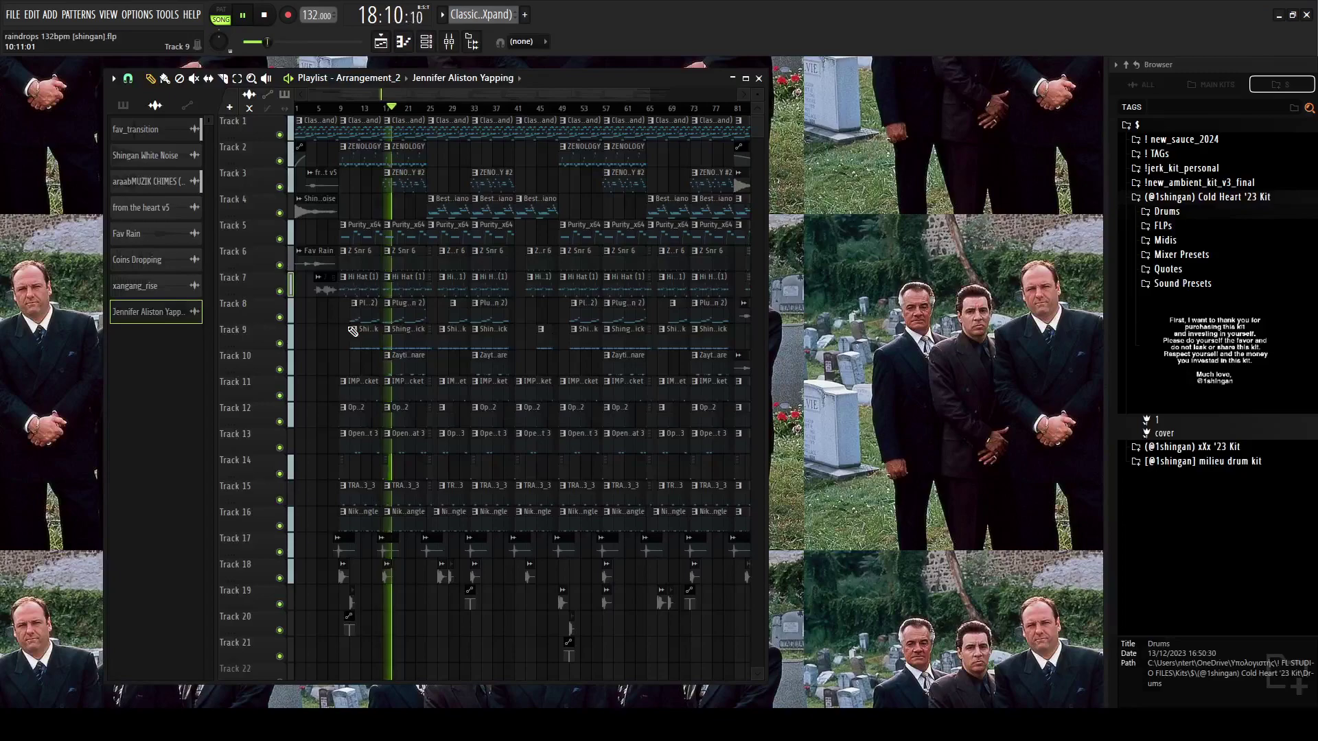
{"action": "left_click", "coordinate": [135, 107]}
{"action": "scroll", "coordinate": [154, 227], "scroll_direction": "up", "scroll_amount": 2}
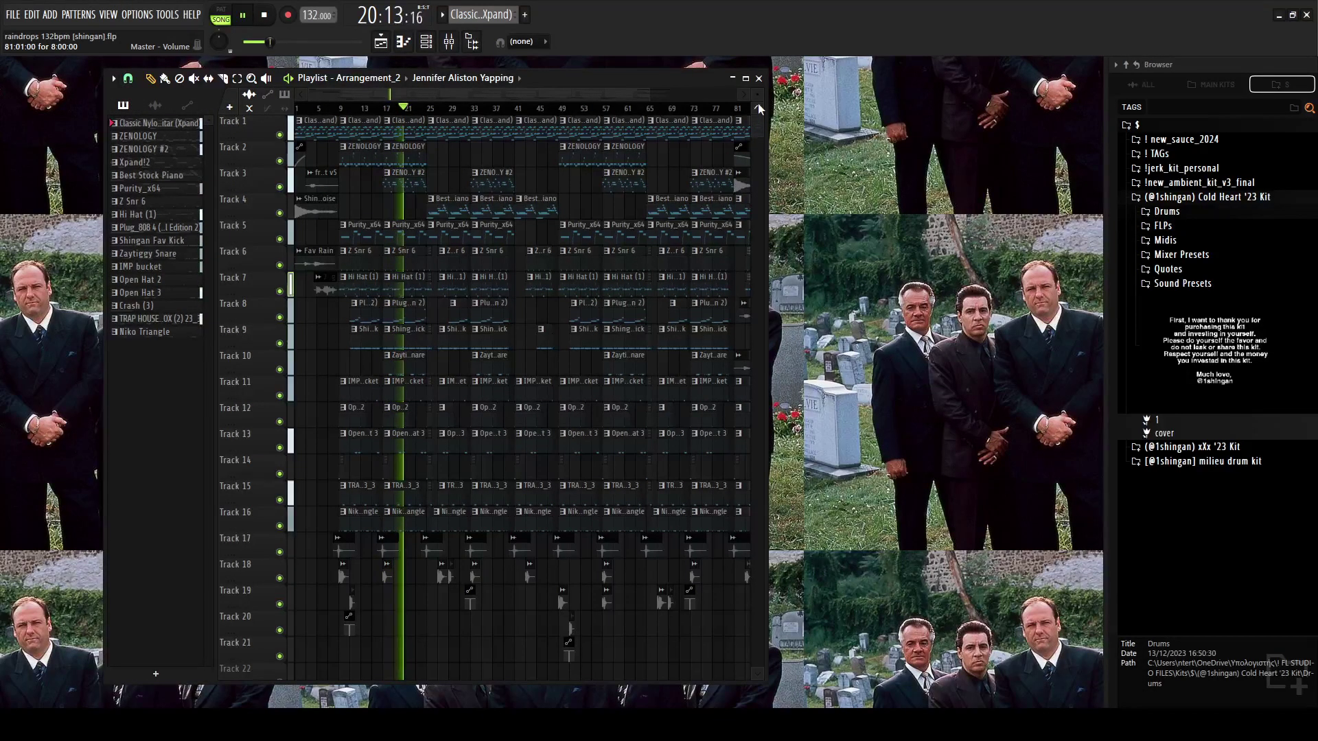
{"action": "scroll", "coordinate": [508, 186], "scroll_direction": "up", "scroll_amount": 3}
{"action": "scroll", "coordinate": [508, 186], "scroll_direction": "down", "scroll_amount": 1}
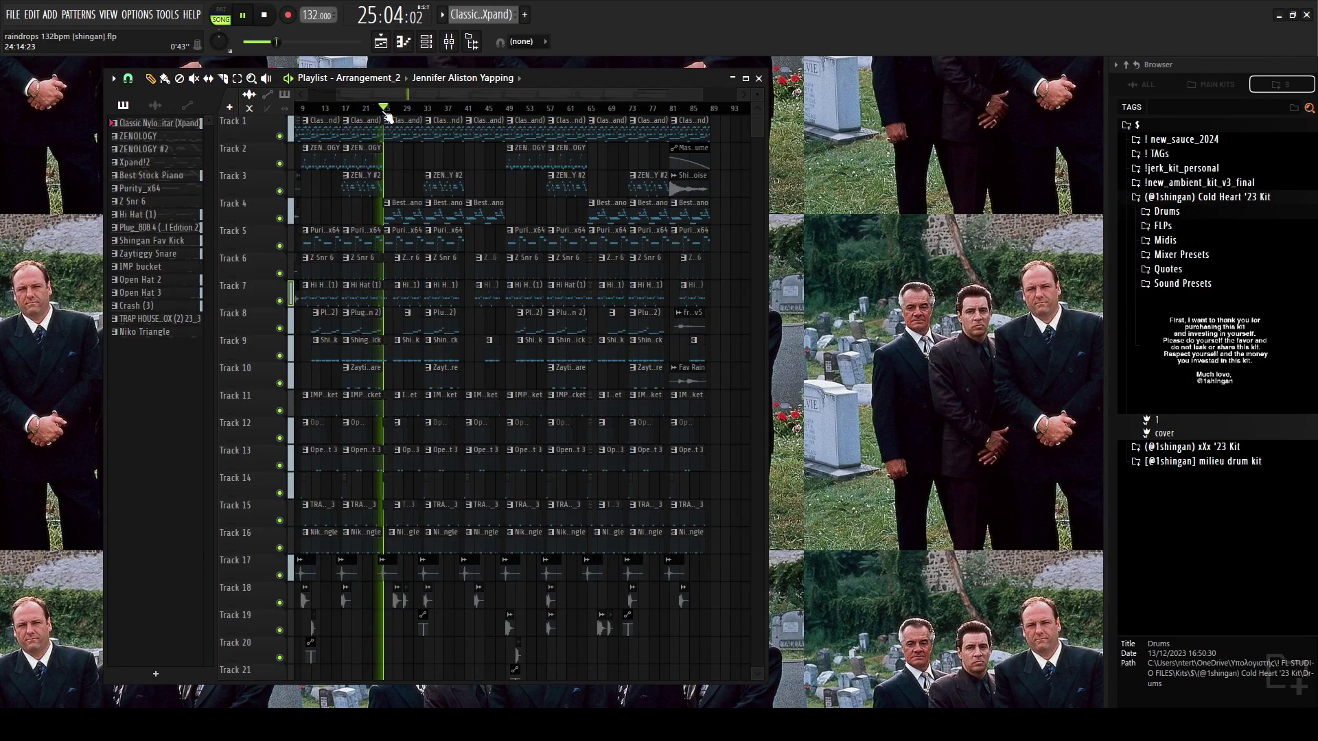
- Open the Classic Nylon Guitar (Xpand) pattern in the piano roll, play it back and close the playlist
{"action": "double_click", "coordinate": [385, 126]}
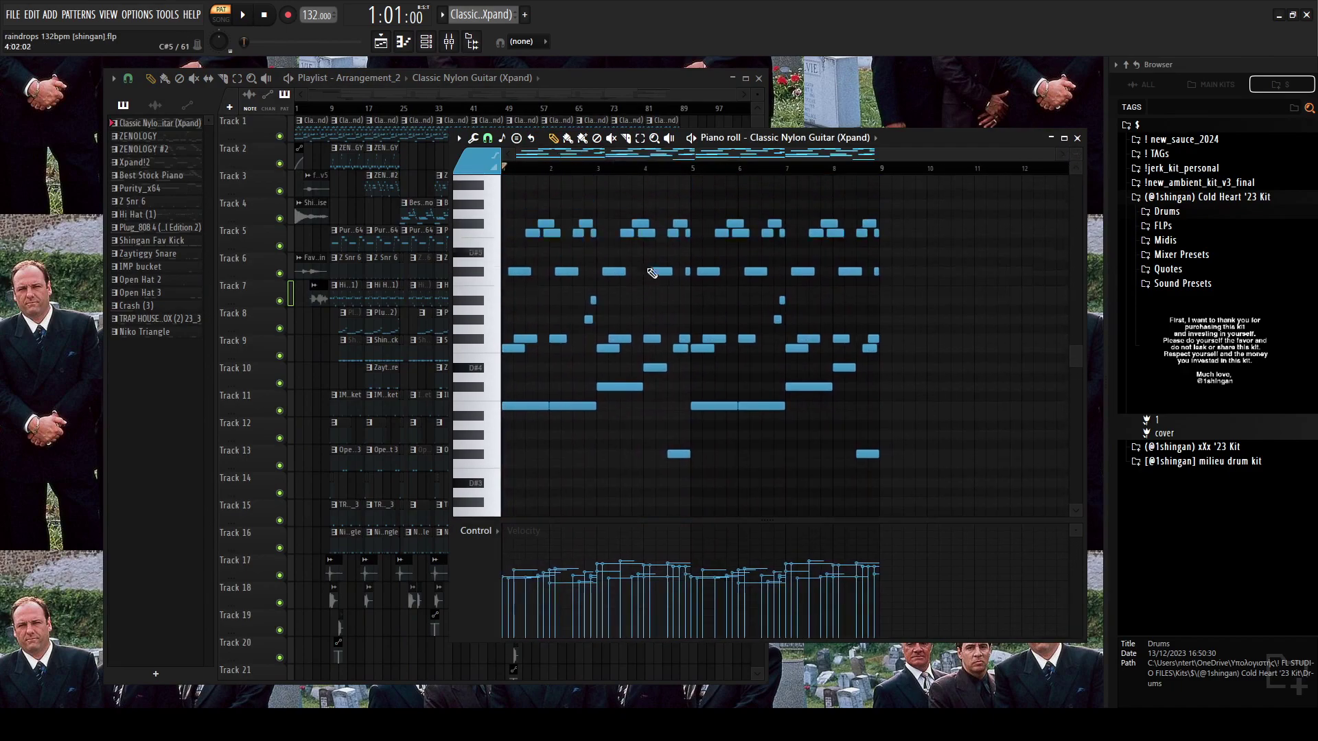
{"action": "left_click_drag", "start_coordinate": [1076, 153], "coordinate": [1076, 155]}
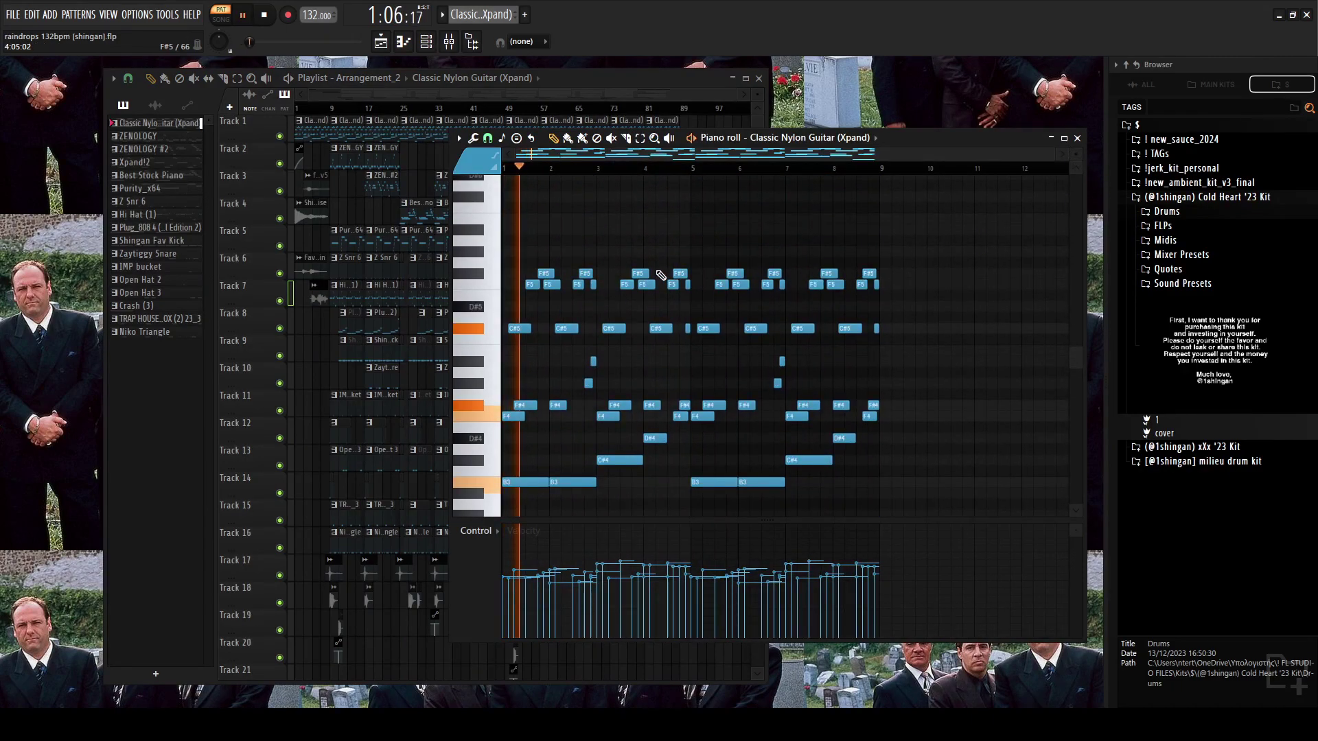
{"action": "left_click", "coordinate": [758, 78]}
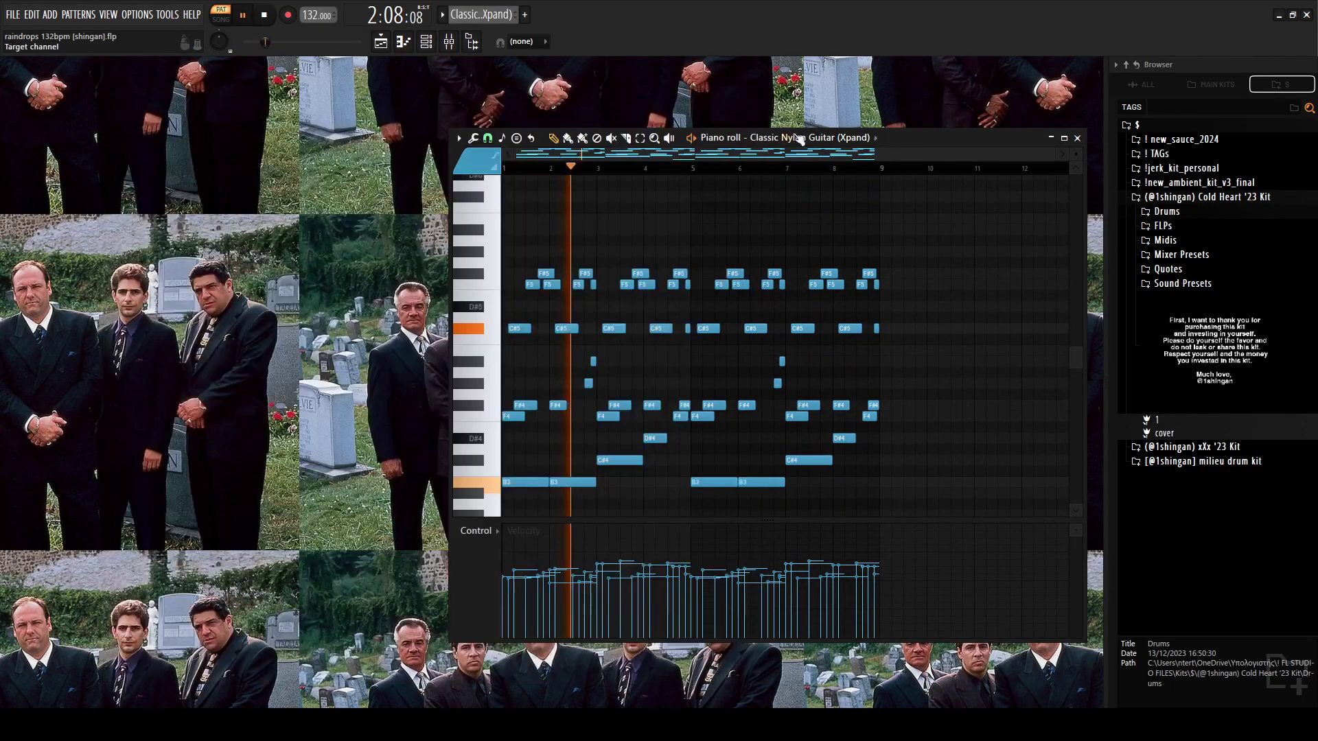
- Restore the piano roll to a floating window and move it toward the middle of the workspace
{"action": "double_click", "coordinate": [950, 136]}
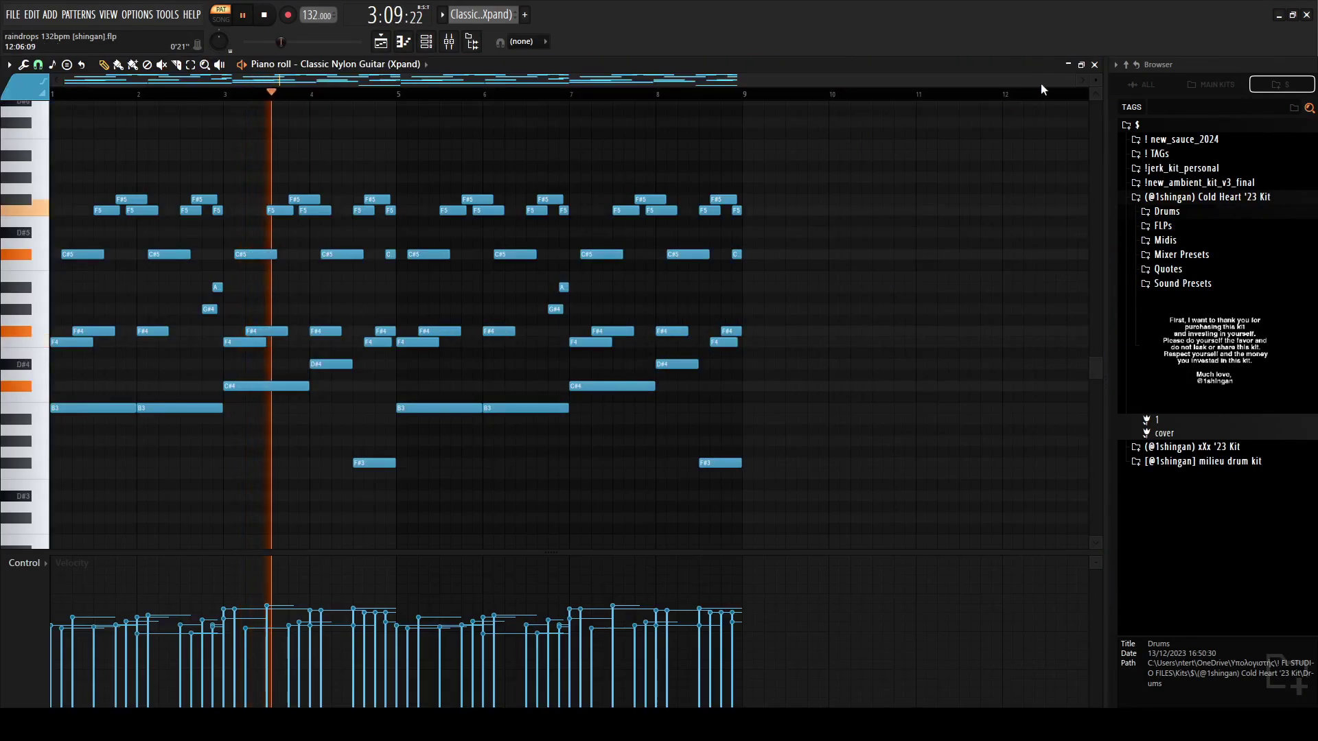
{"action": "left_click", "coordinate": [1082, 64]}
{"action": "left_click_drag", "start_coordinate": [924, 138], "coordinate": [695, 110]}
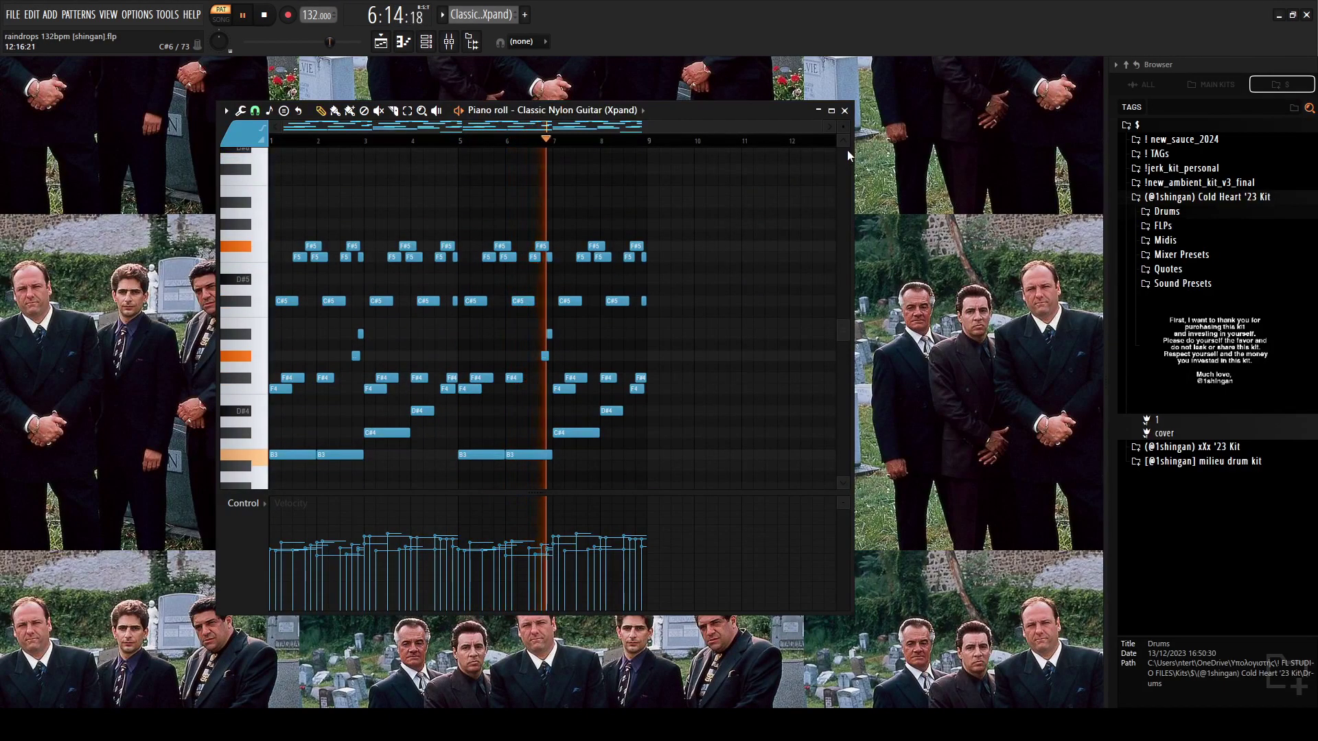
{"action": "scroll", "coordinate": [646, 228], "scroll_direction": "up", "scroll_amount": 1}
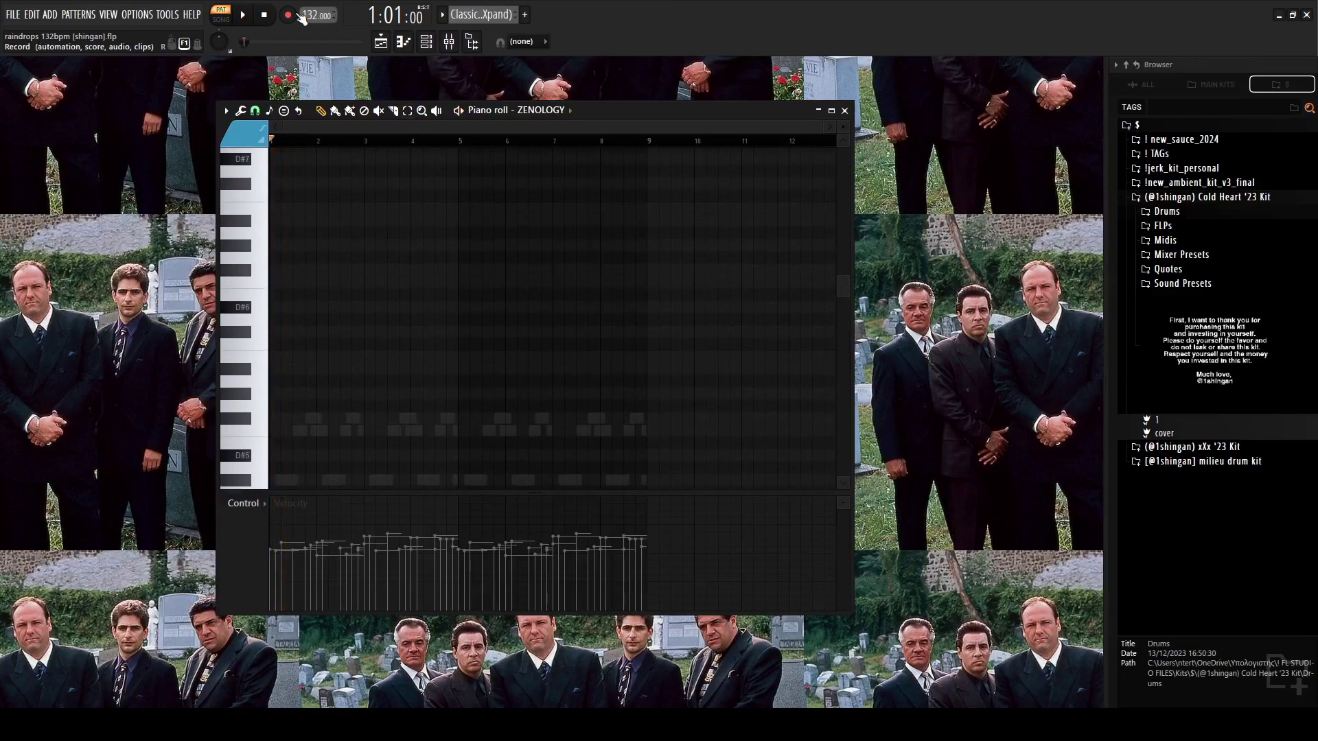
- Reopen the playlist, then open the ZENOLOGY pattern in the piano roll and play back its melody
{"action": "left_click", "coordinate": [381, 43]}
{"action": "double_click", "coordinate": [442, 197]}
{"action": "key", "text": "space"}
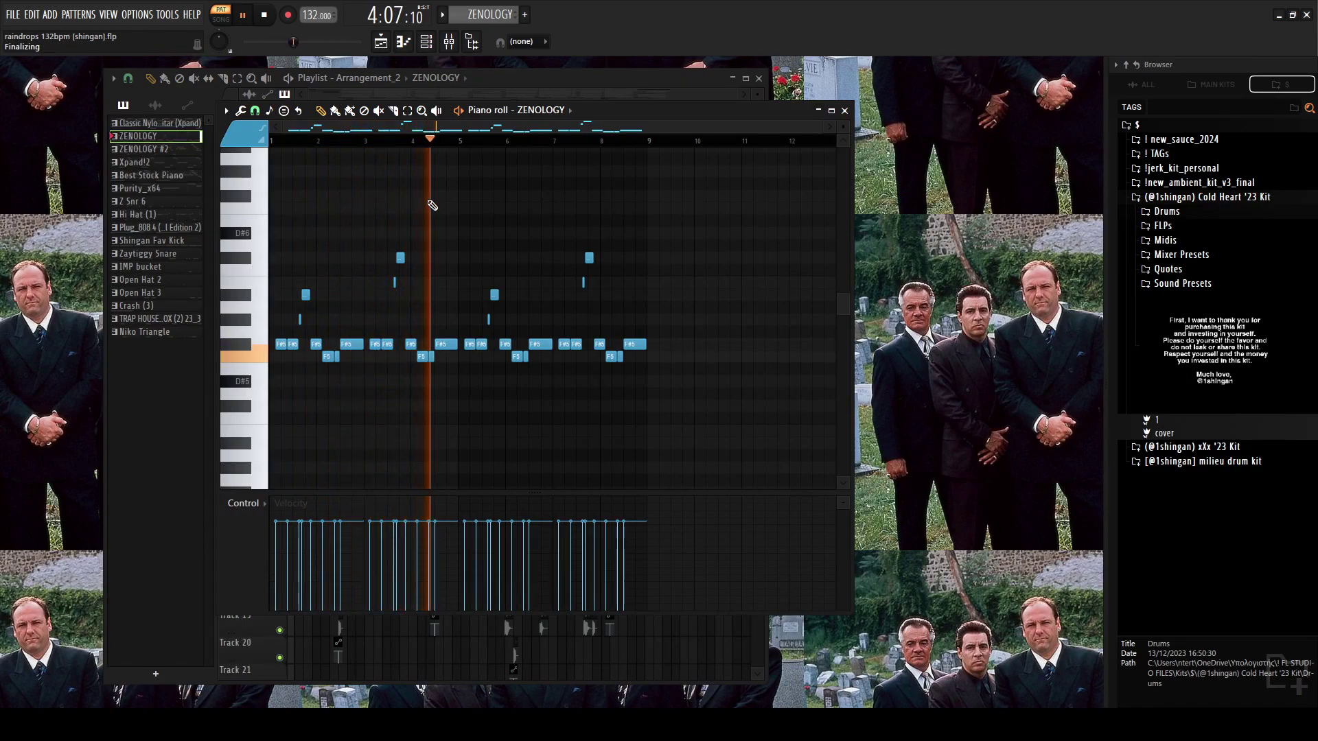
{"action": "key", "text": "F7"}
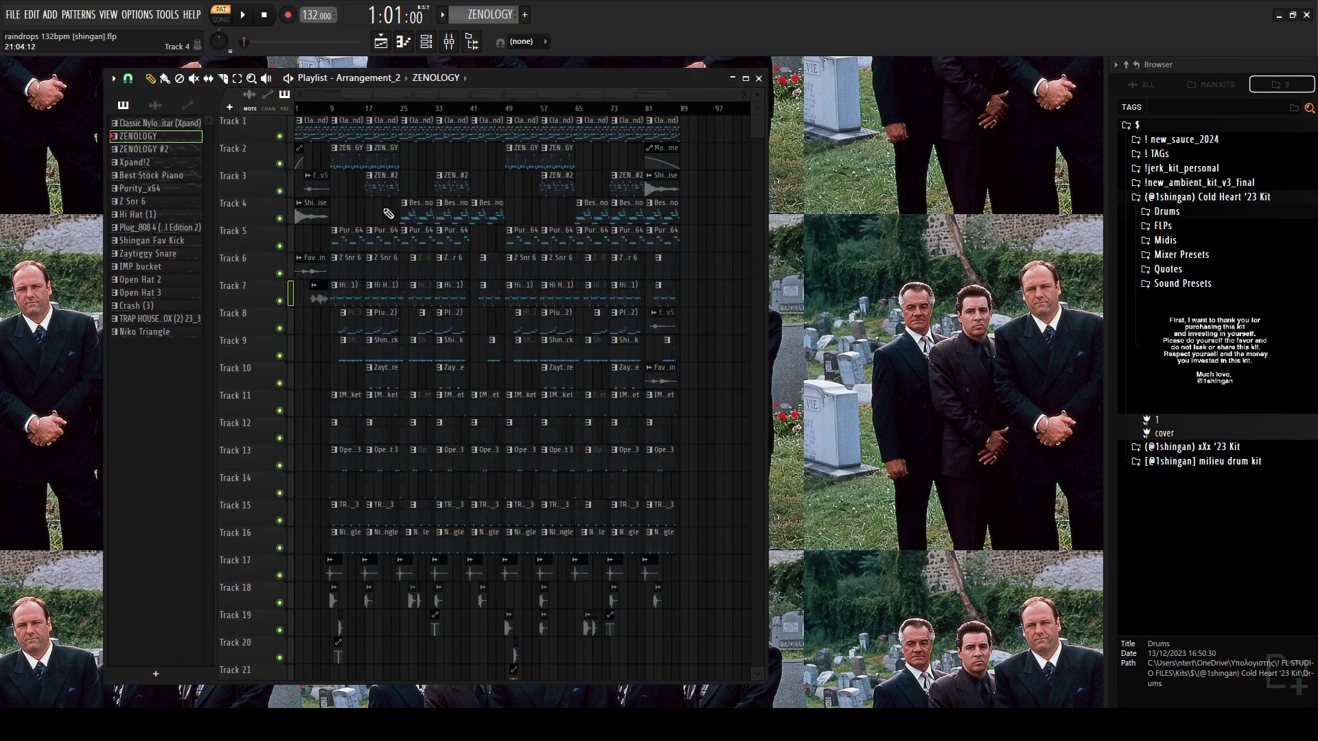
- Open the ZENOLOGY #2 pattern's notes and listen to this counter-melody, returning to the playlist
{"action": "key", "text": "F7"}
{"action": "key", "text": "space"}
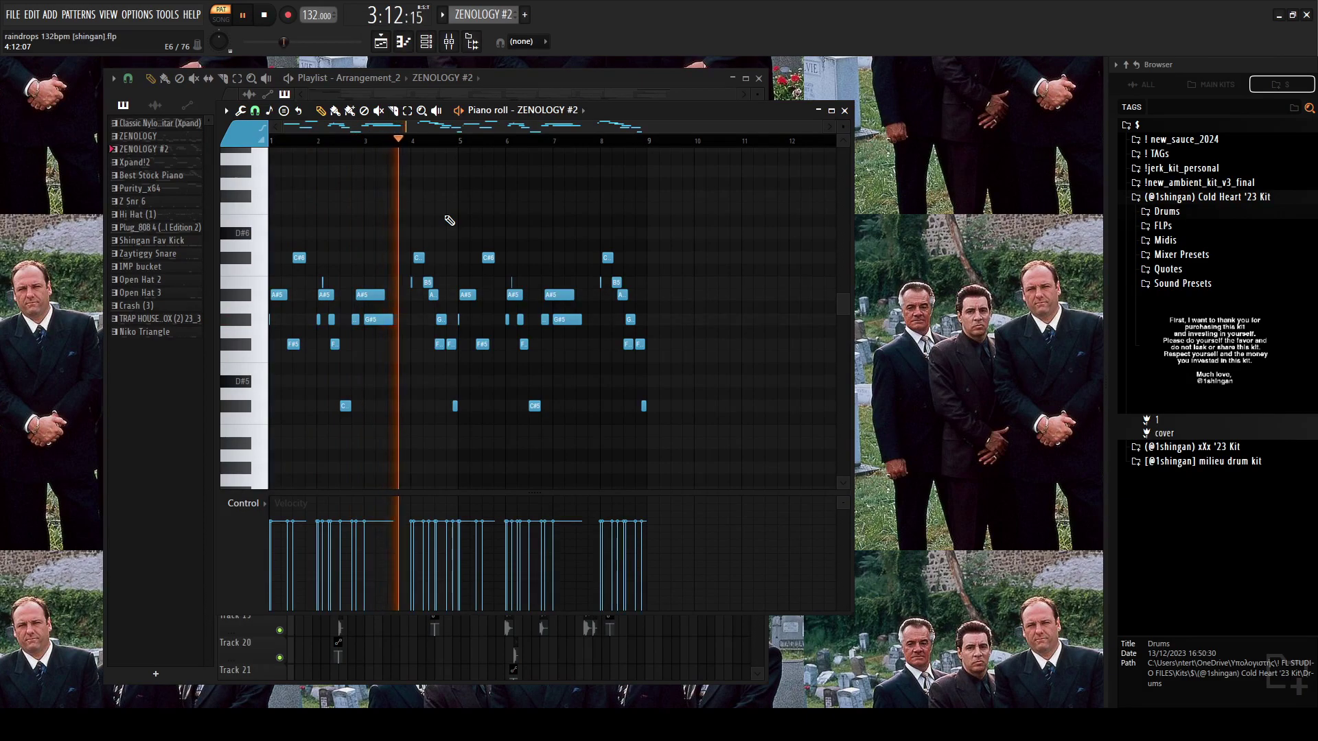
{"action": "key", "text": "space"}
{"action": "key", "text": "F7"}
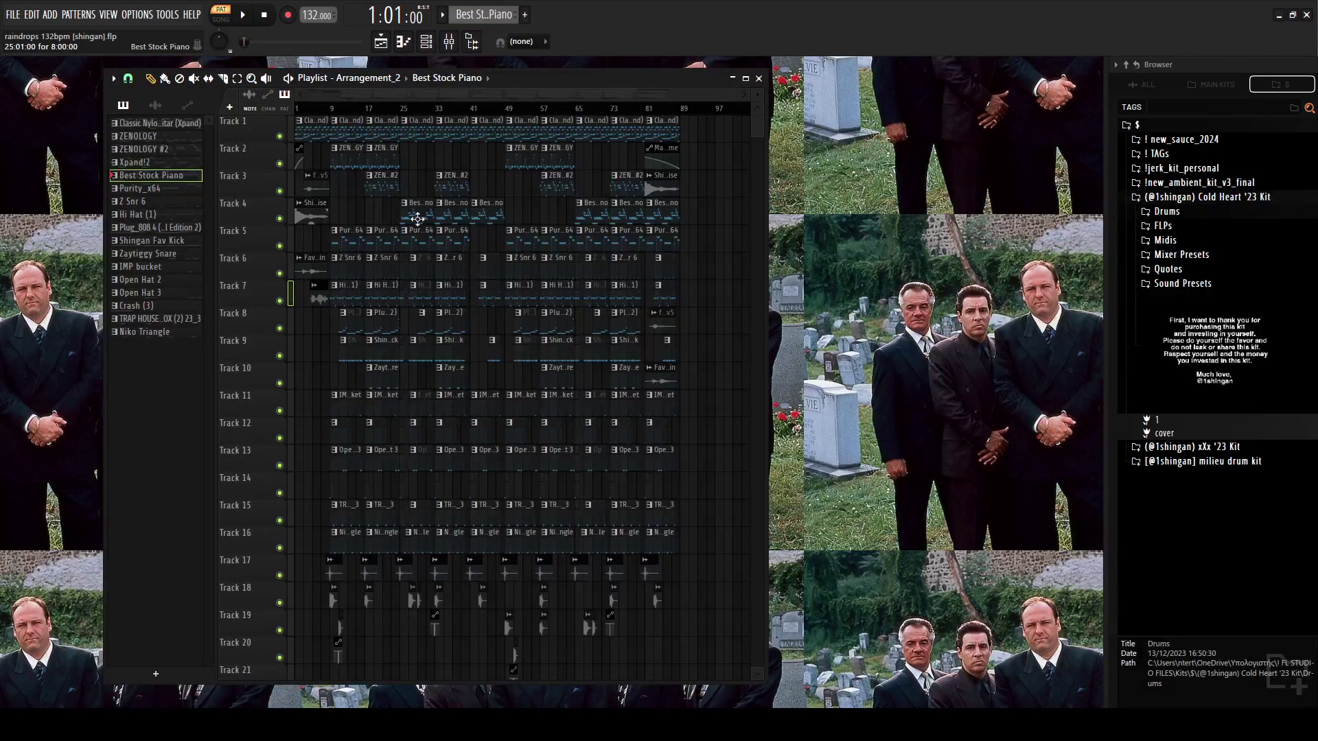
- Examine and play back the Best Stock Piano pattern's notes in the piano roll, then return to the playlist
{"action": "key", "text": "F7"}
{"action": "key", "text": "space"}
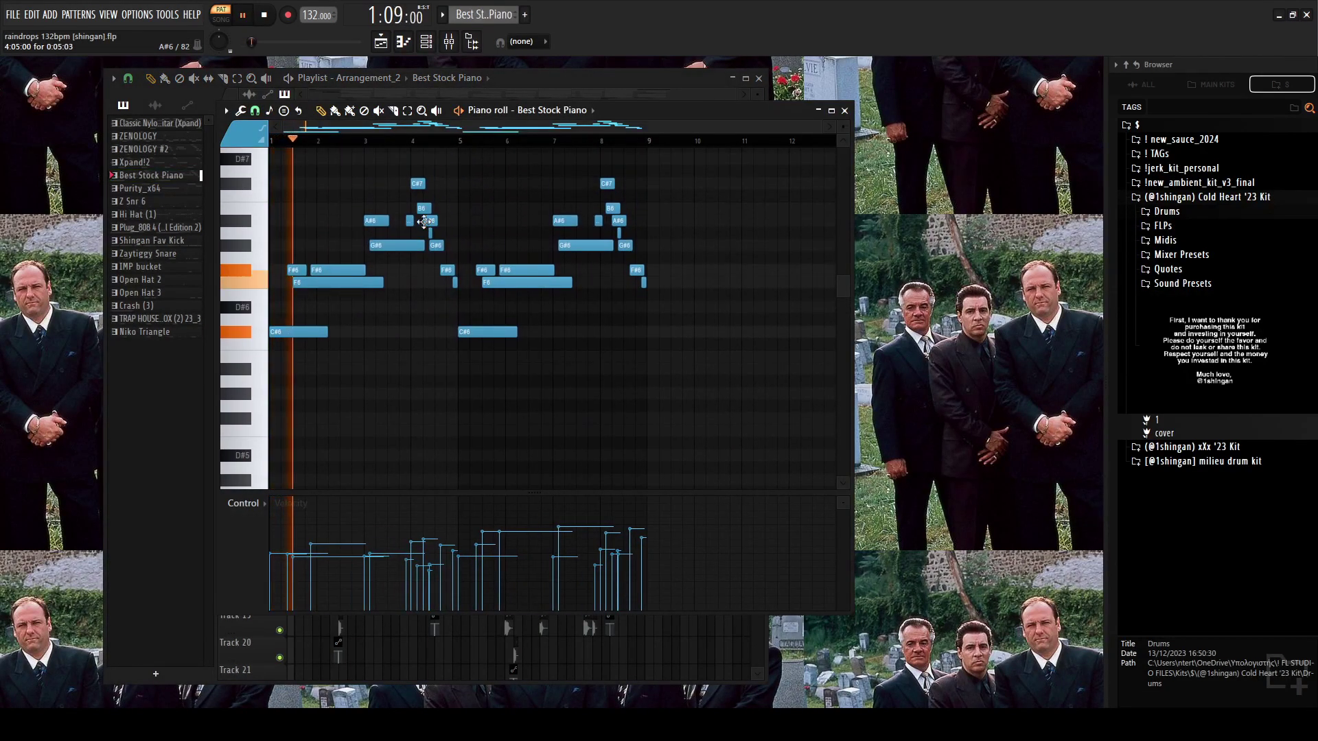
{"action": "scroll", "coordinate": [436, 225], "scroll_direction": "up", "scroll_amount": 3}
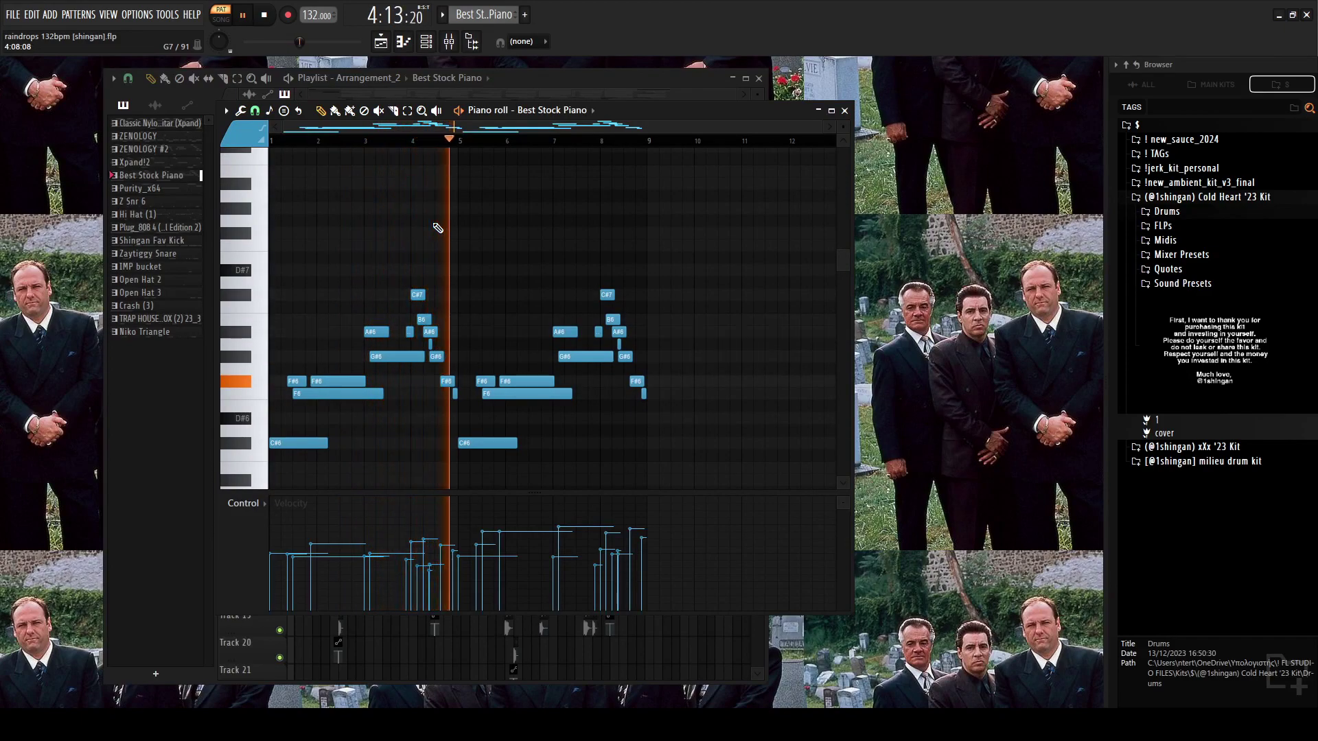
{"action": "key", "text": "F7"}
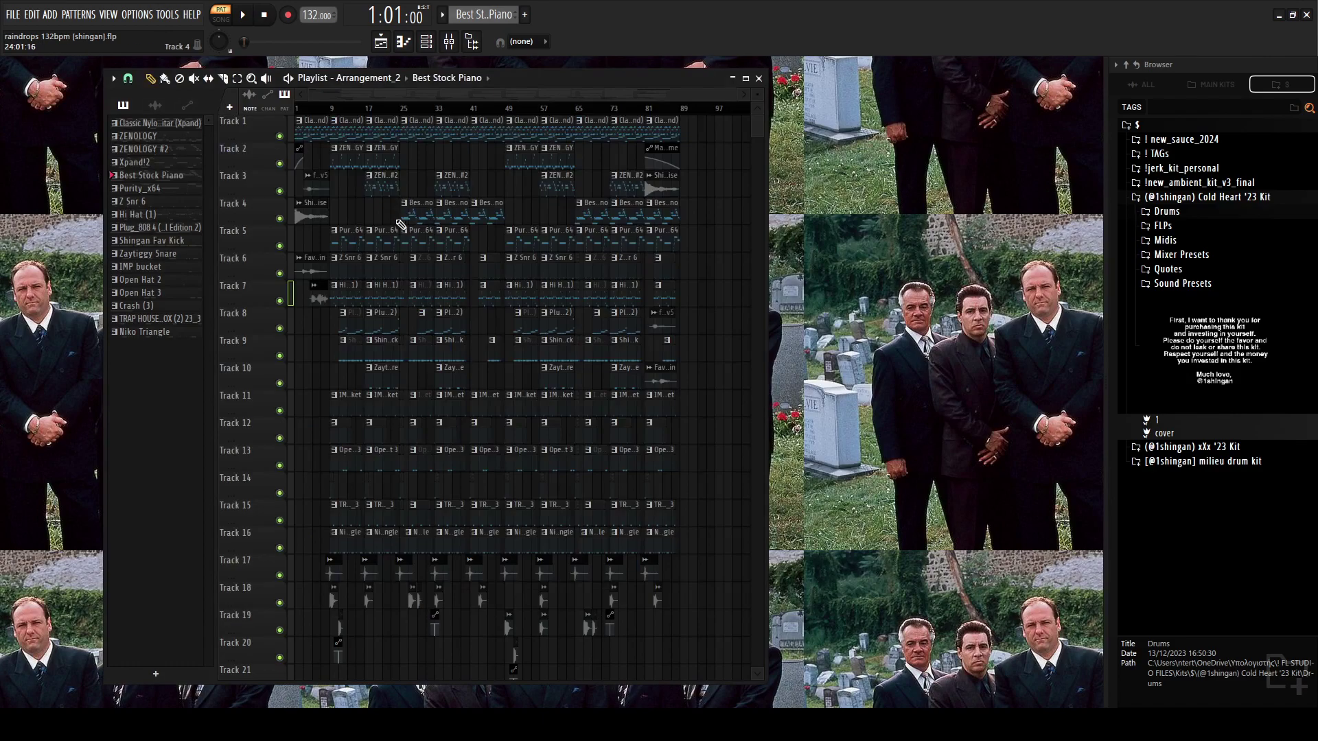
- Open the Purity_x64 pattern from the playlist in the piano roll, play it back and return to the arrangement
{"action": "scroll", "coordinate": [384, 217], "scroll_direction": "down", "scroll_amount": 1}
{"action": "double_click", "coordinate": [383, 217]}
{"action": "key", "text": "space"}
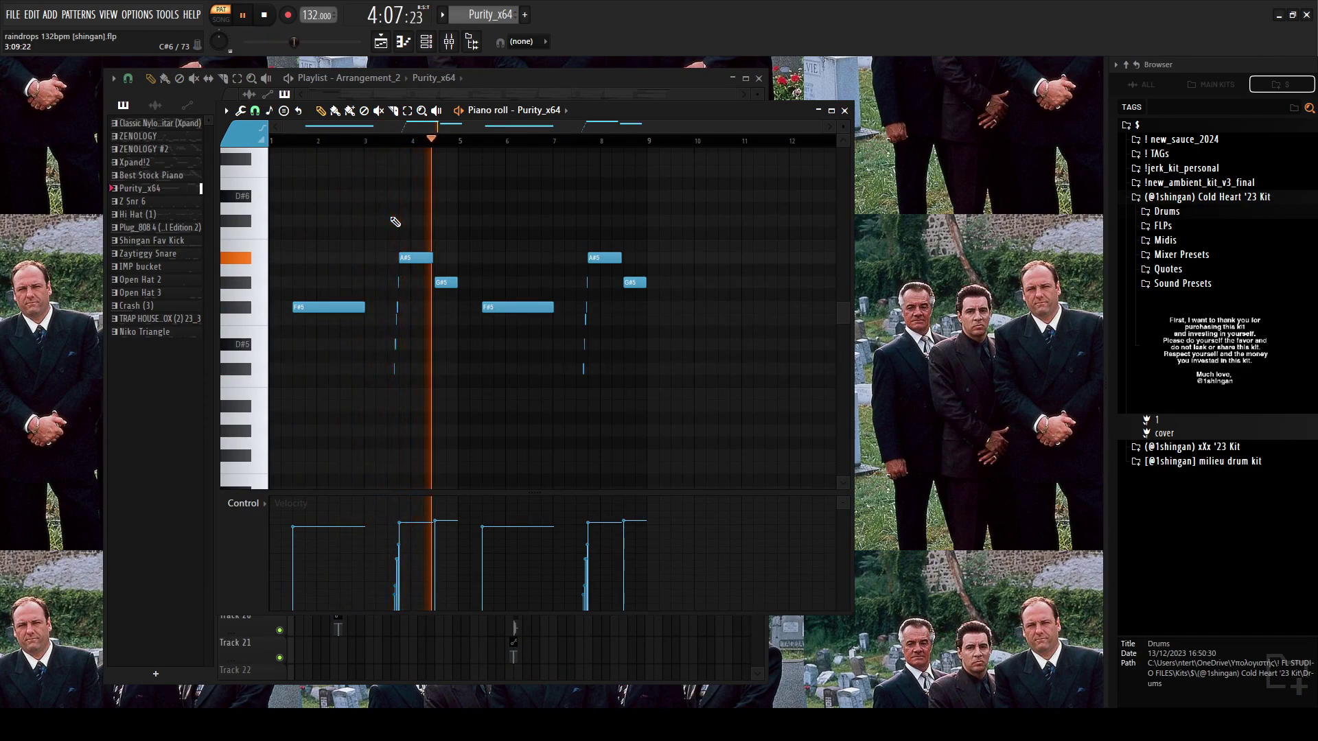
{"action": "key", "text": "space"}
{"action": "key", "text": "F7"}
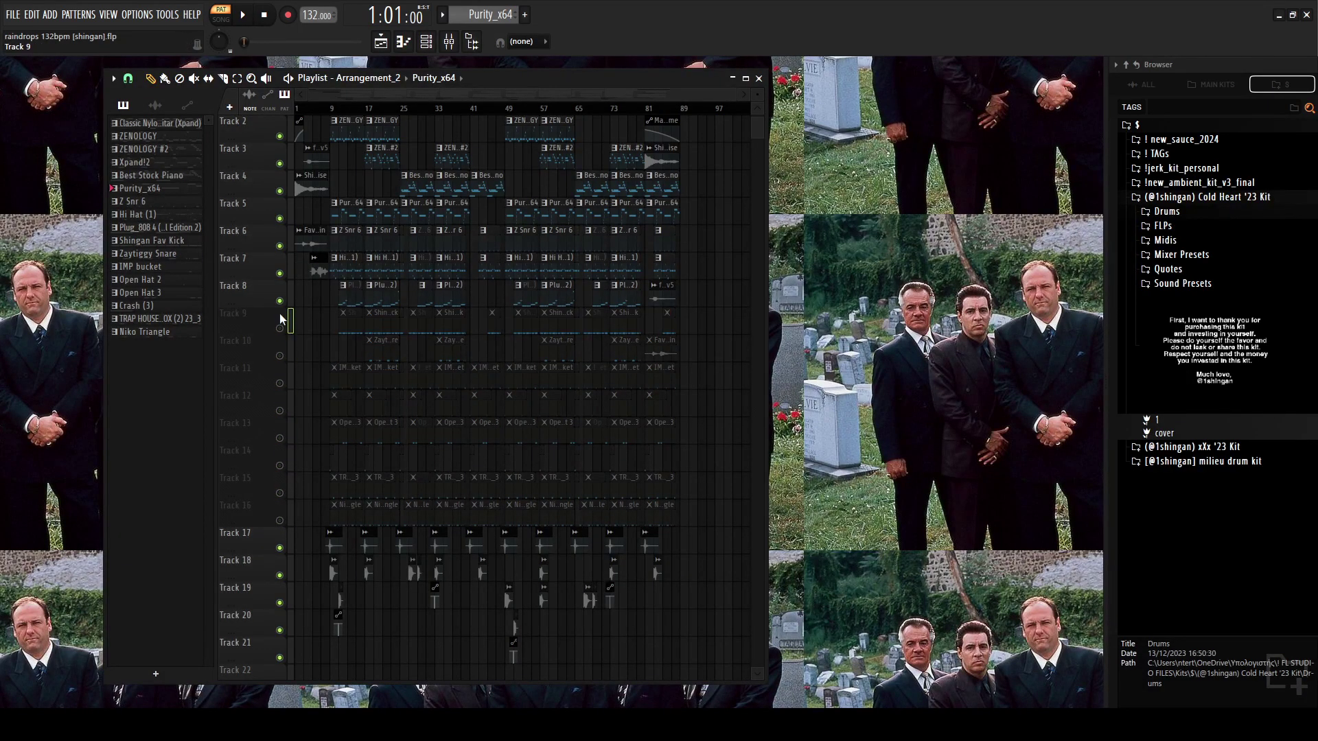
- Mute Tracks 6 to 20 and play the song from bar 9 to hear only the melody tracks
{"action": "scroll", "coordinate": [340, 127], "scroll_direction": "up", "scroll_amount": 1}
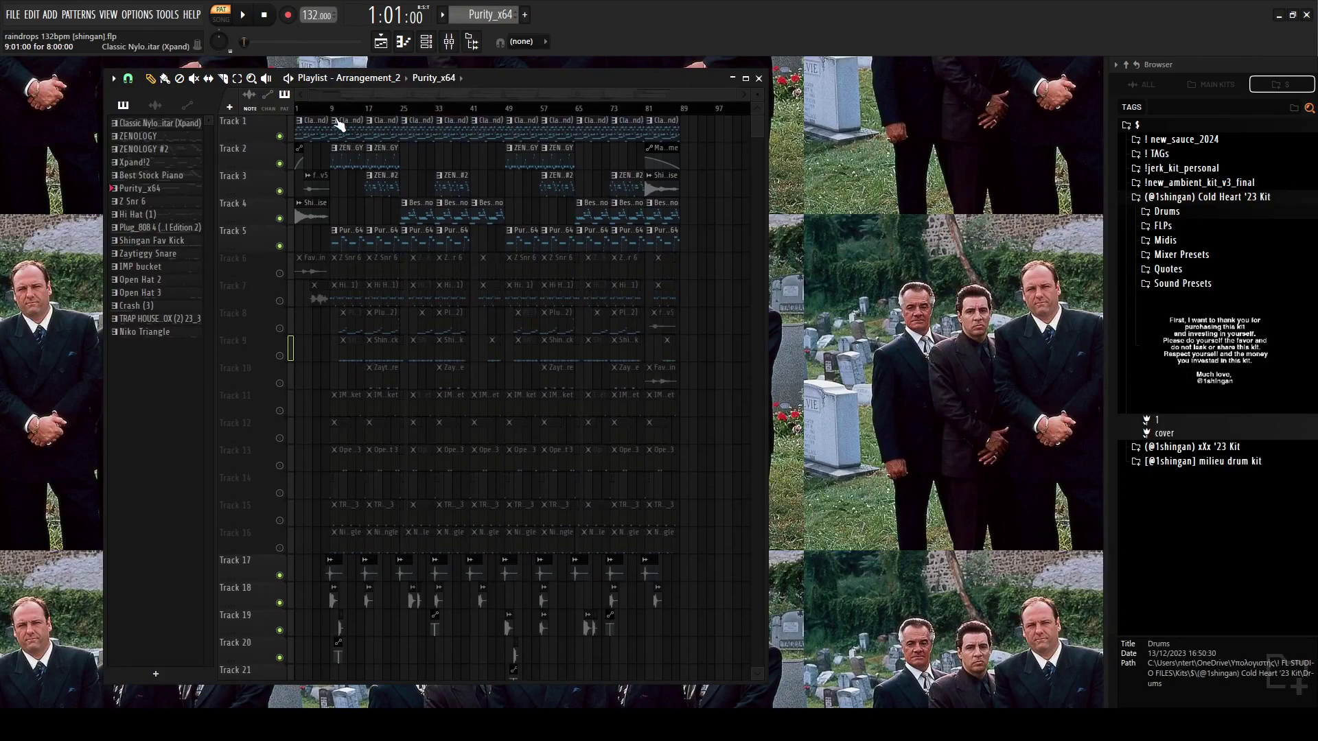
{"action": "key", "text": "space"}
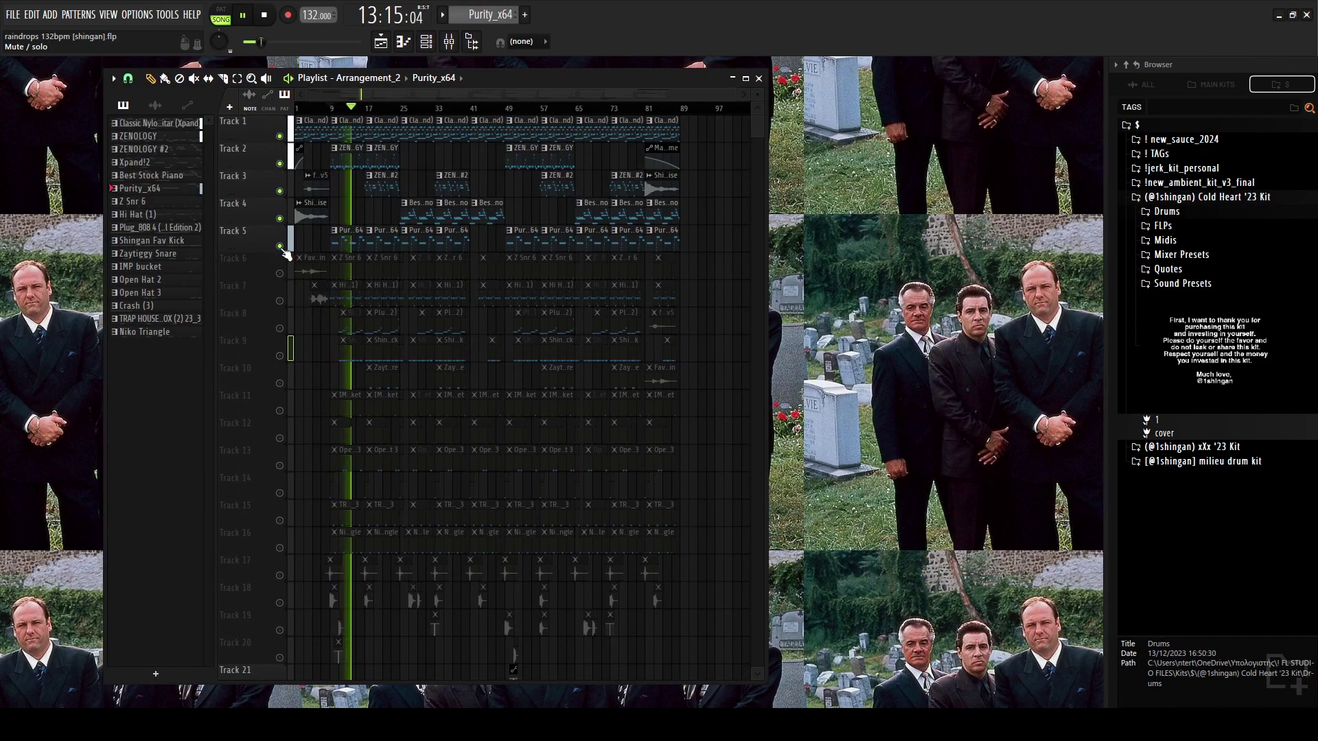
{"action": "scroll", "coordinate": [359, 285], "scroll_direction": "up", "scroll_amount": 2}
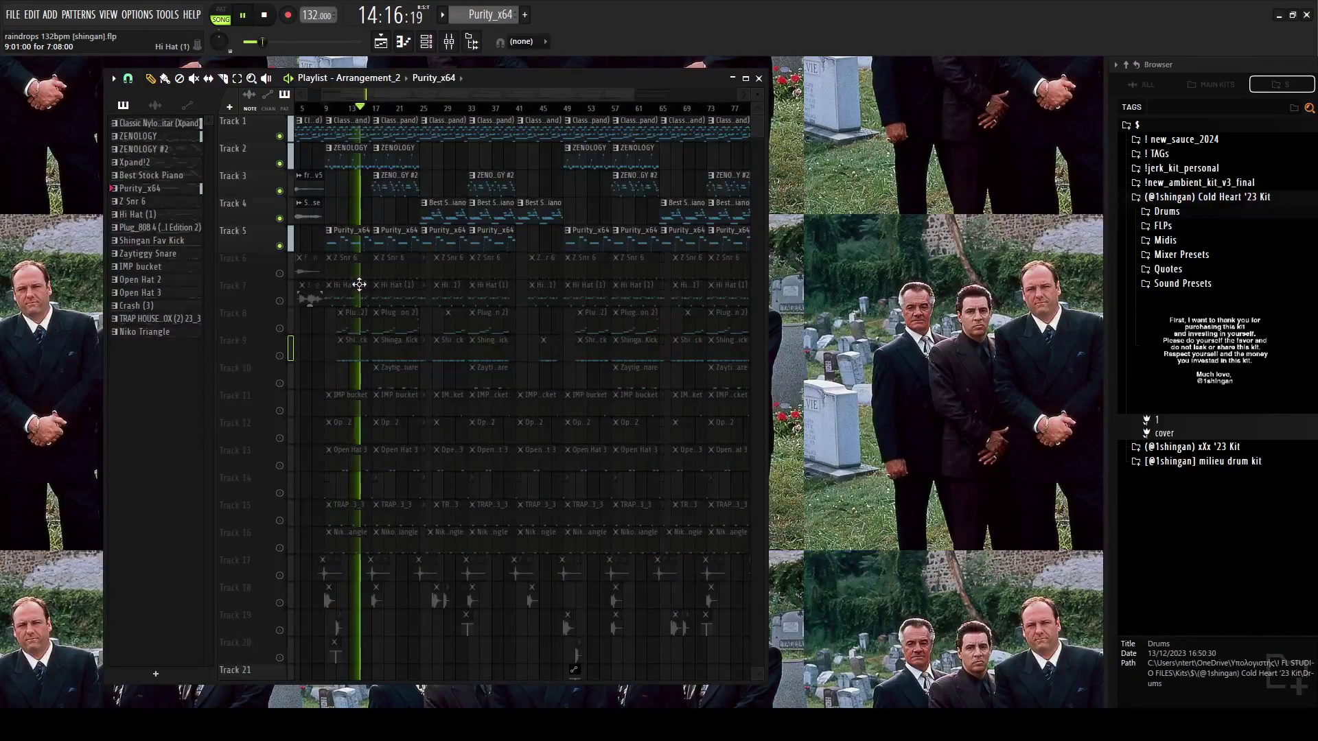
{"action": "scroll", "coordinate": [359, 283], "scroll_direction": "down", "scroll_amount": 2}
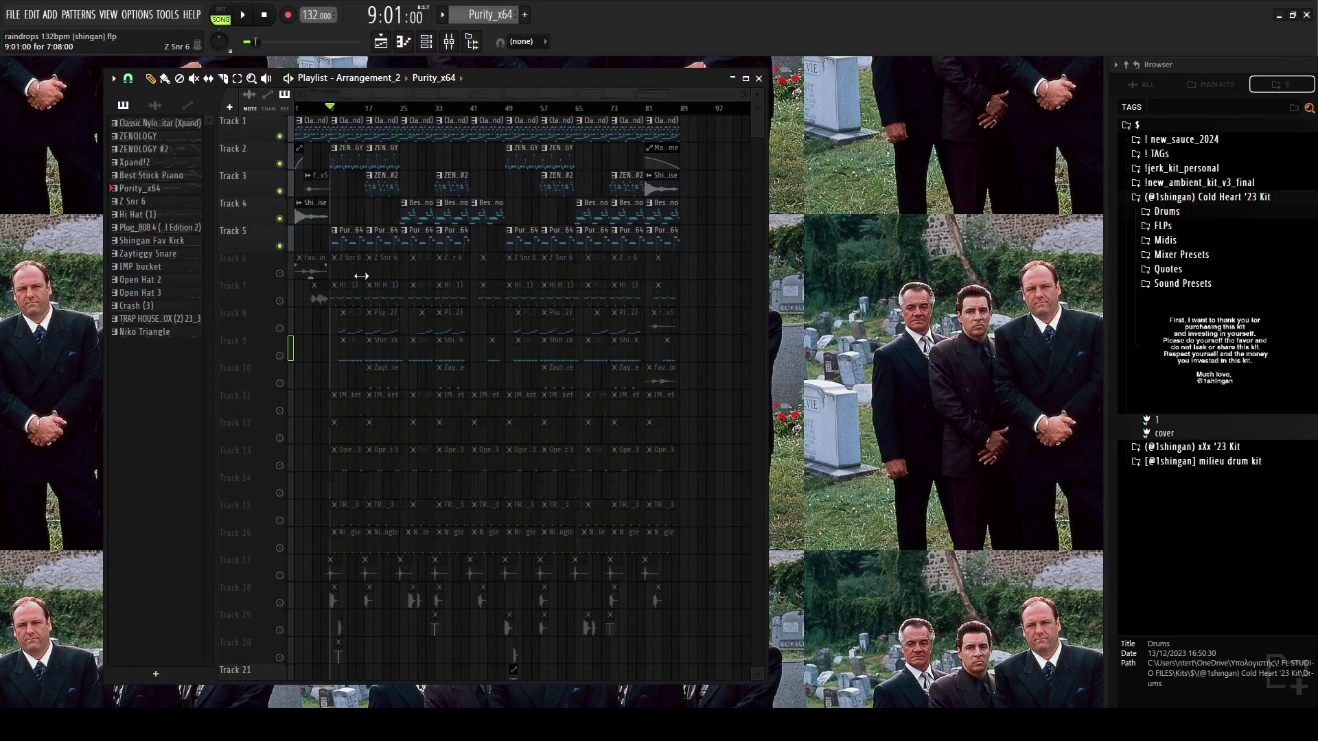
- Unmute the silenced playlist tracks and play back the Z Snr 6 pattern in the piano roll
{"action": "left_click", "coordinate": [281, 276]}
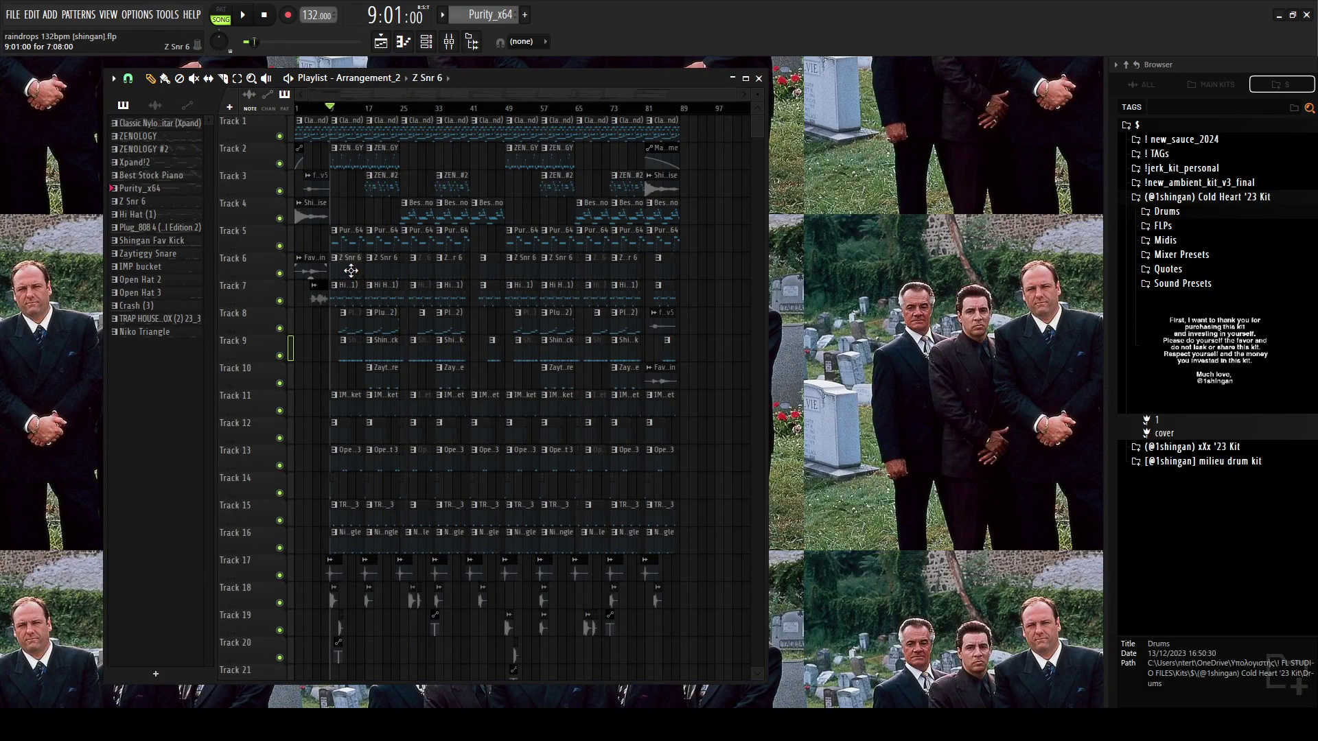
{"action": "double_click", "coordinate": [351, 270]}
{"action": "key", "text": "space"}
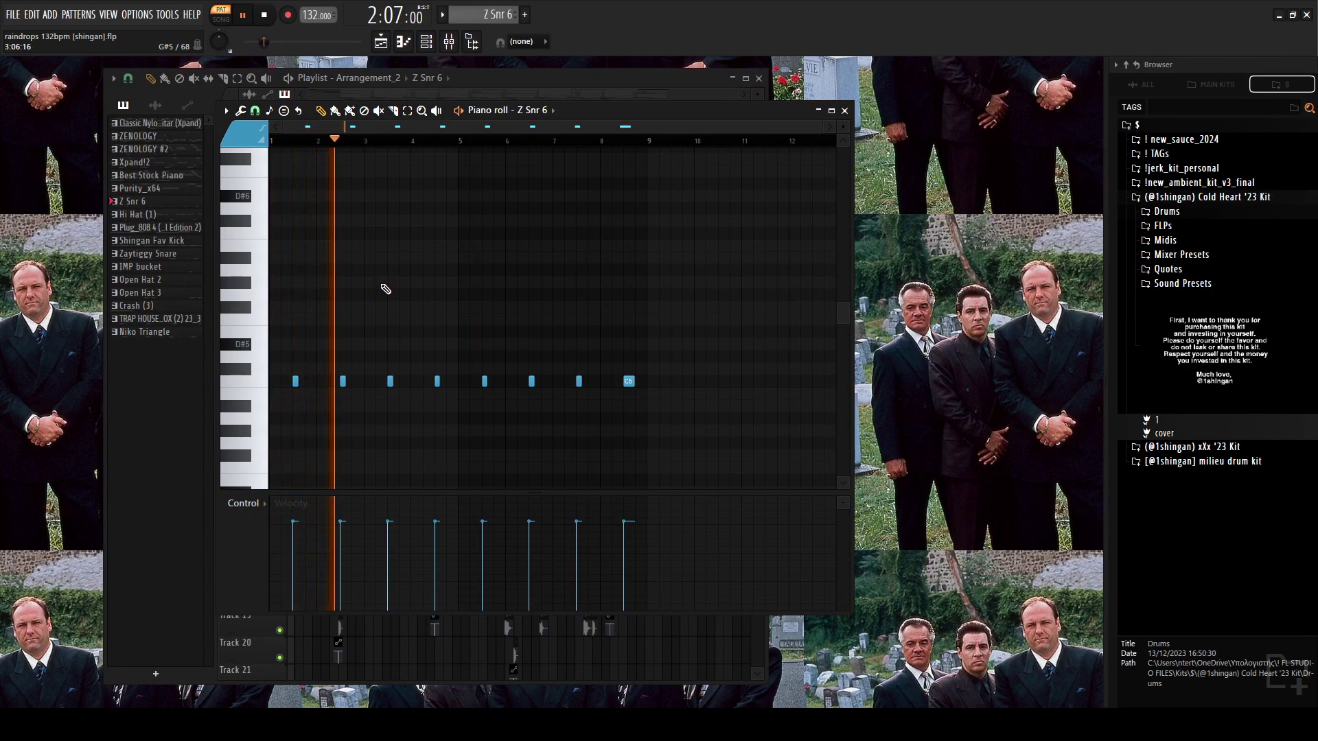
{"action": "key", "text": "space"}
{"action": "key", "text": "Escape"}
- Open the Hi Hat (1) pattern in the piano roll to examine its rolls and pitch changes
{"action": "double_click", "coordinate": [346, 303]}
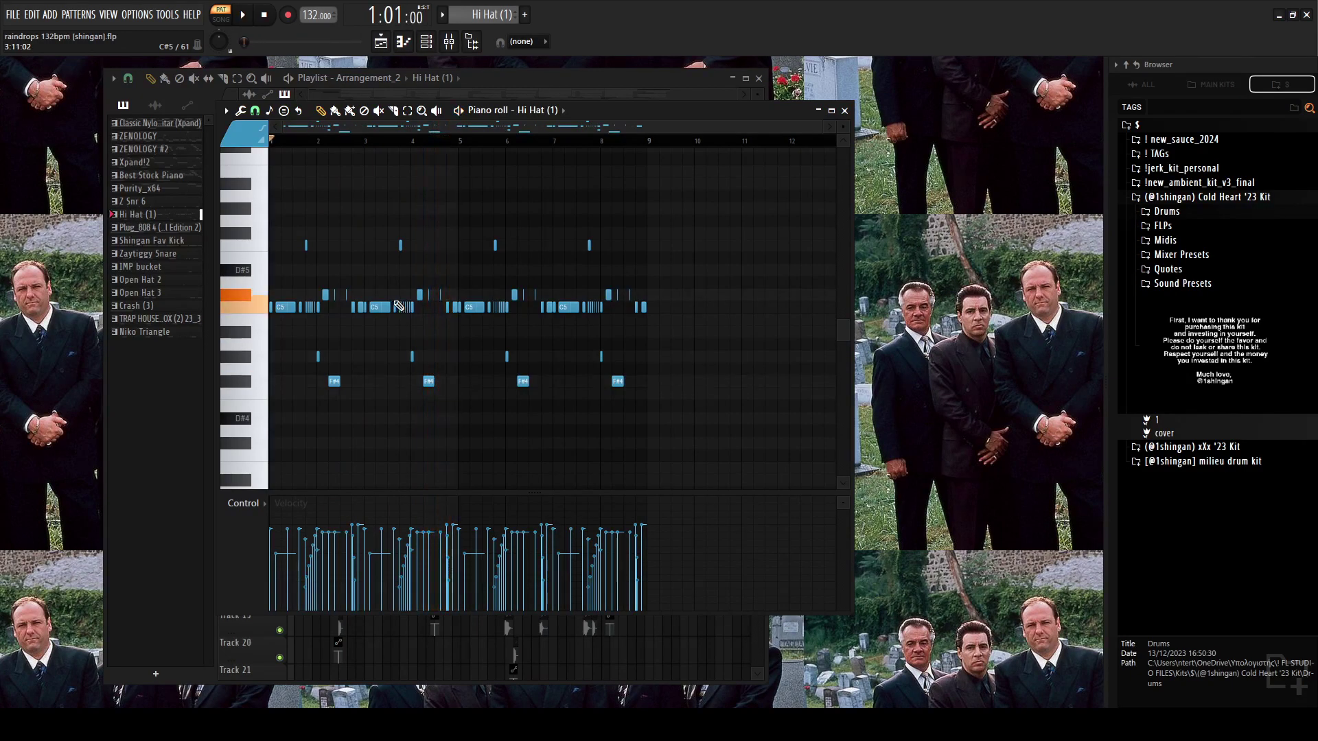
{"action": "key", "text": "F7"}
- Open the Plug_808 4 (StoopidXool Edition 2) pattern and play it back while examining its bass notes across the full pitch range
{"action": "double_click", "coordinate": [389, 326]}
{"action": "key", "text": "space"}
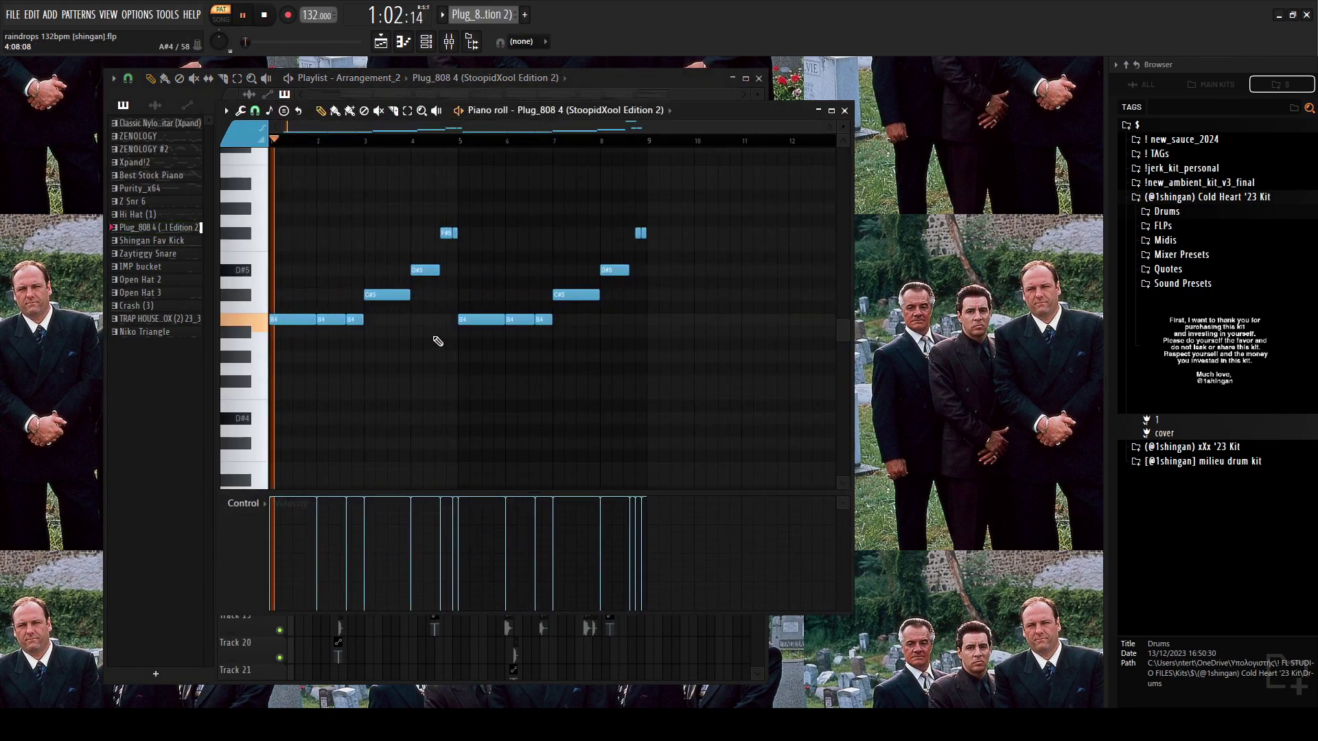
{"action": "scroll", "coordinate": [434, 341], "scroll_direction": "up", "scroll_amount": 4}
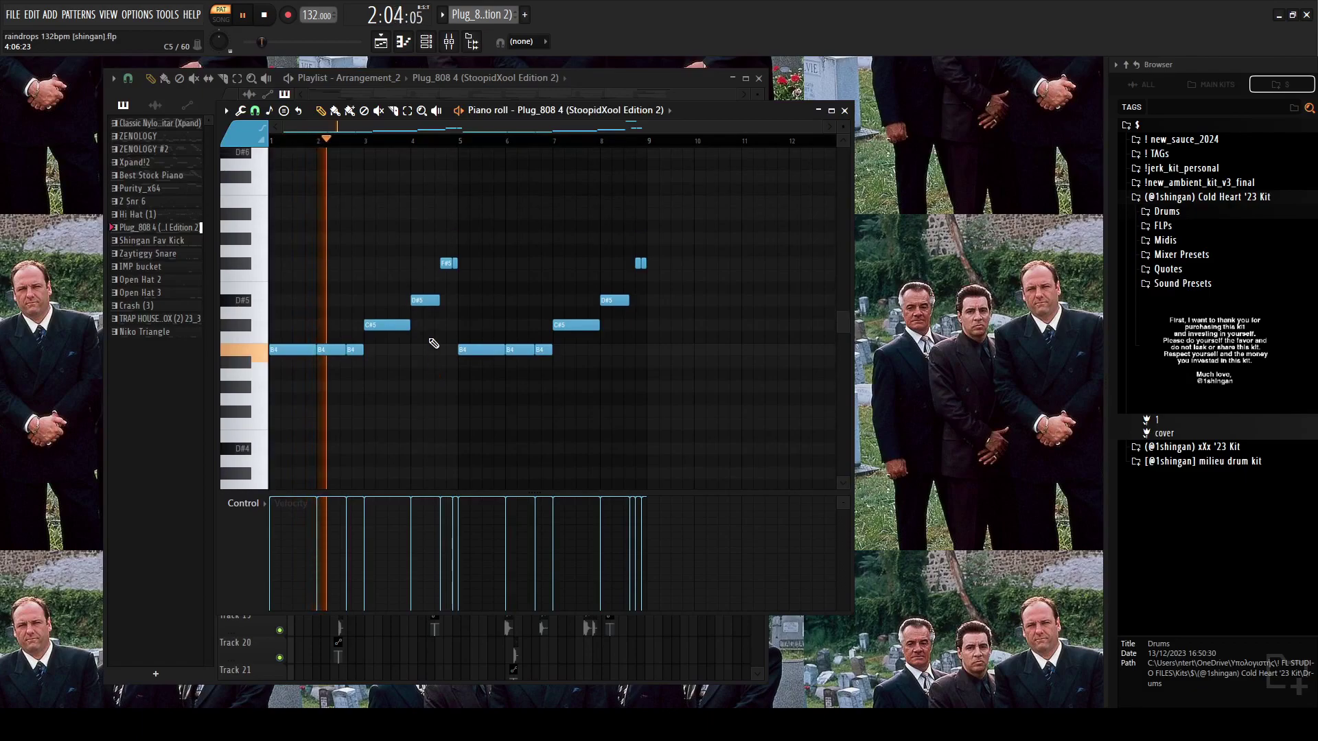
{"action": "scroll", "coordinate": [434, 343], "scroll_direction": "down", "scroll_amount": 2}
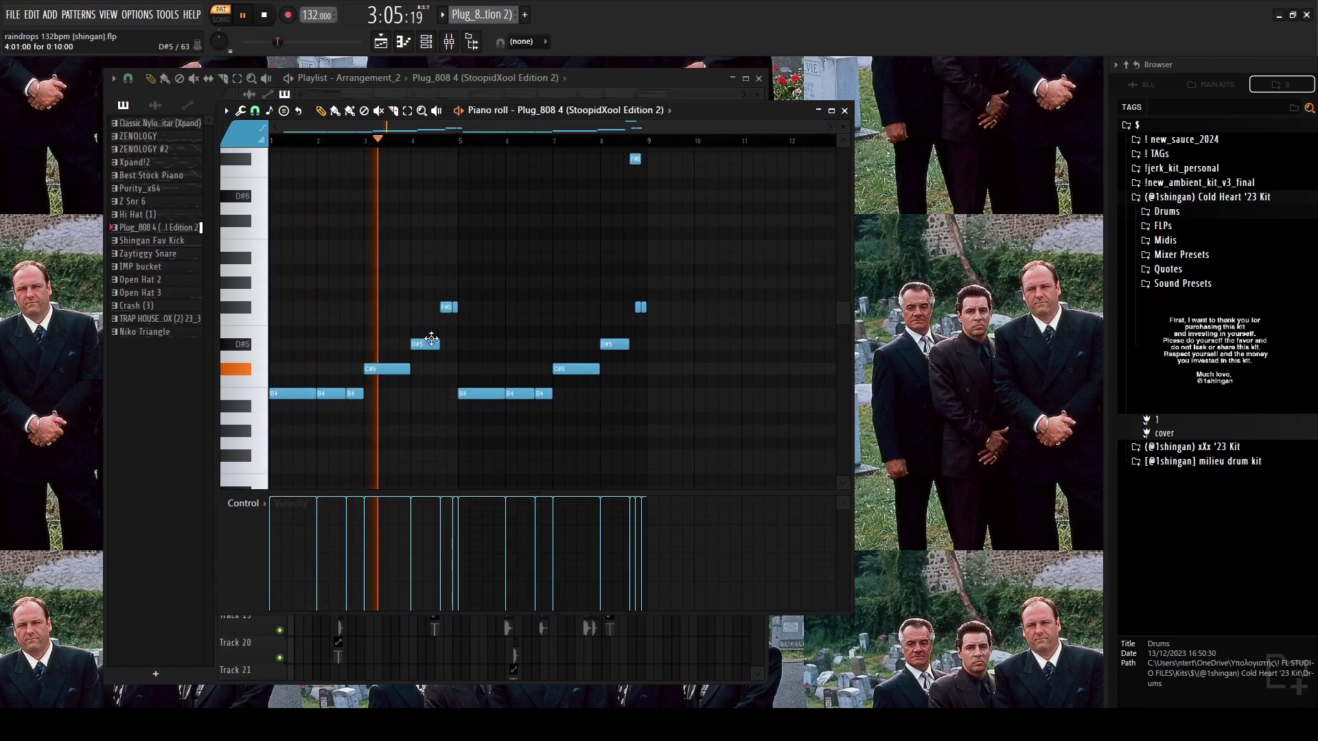
{"action": "scroll", "coordinate": [447, 346], "scroll_direction": "up", "scroll_amount": 1}
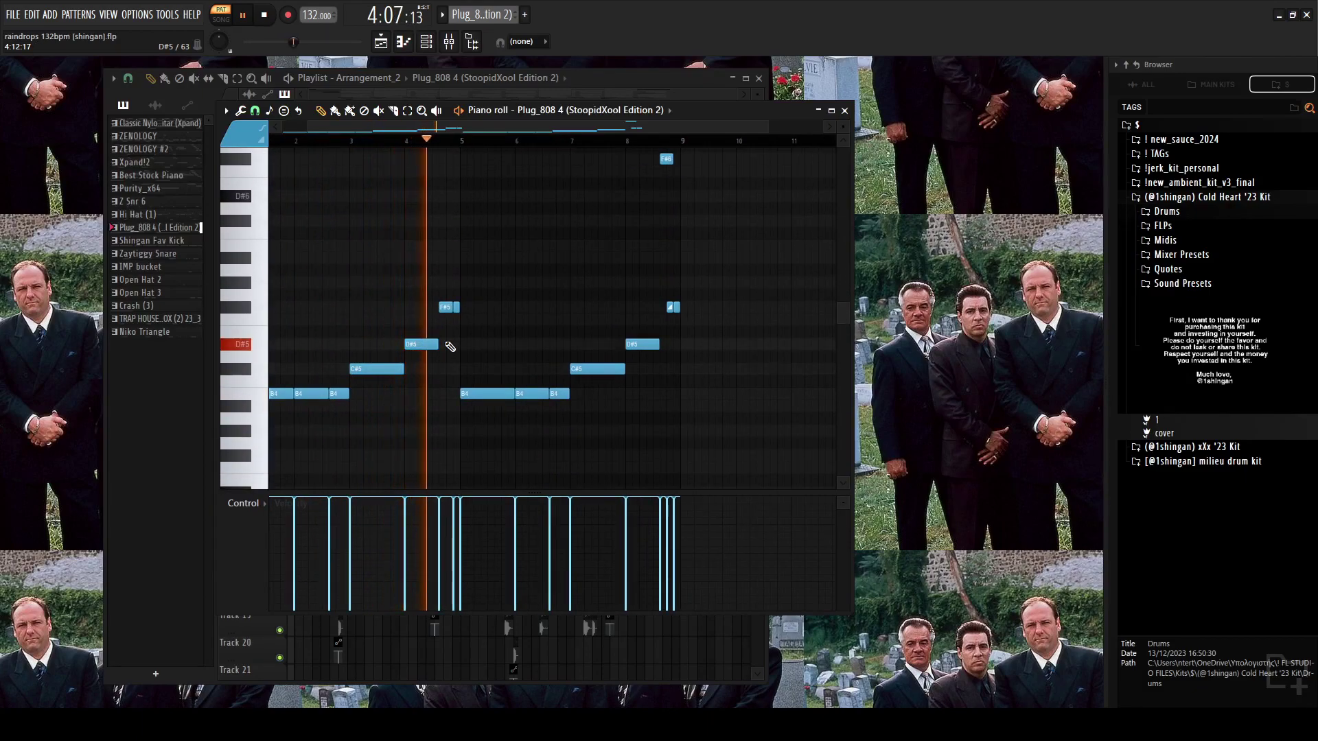
{"action": "key", "text": "space"}
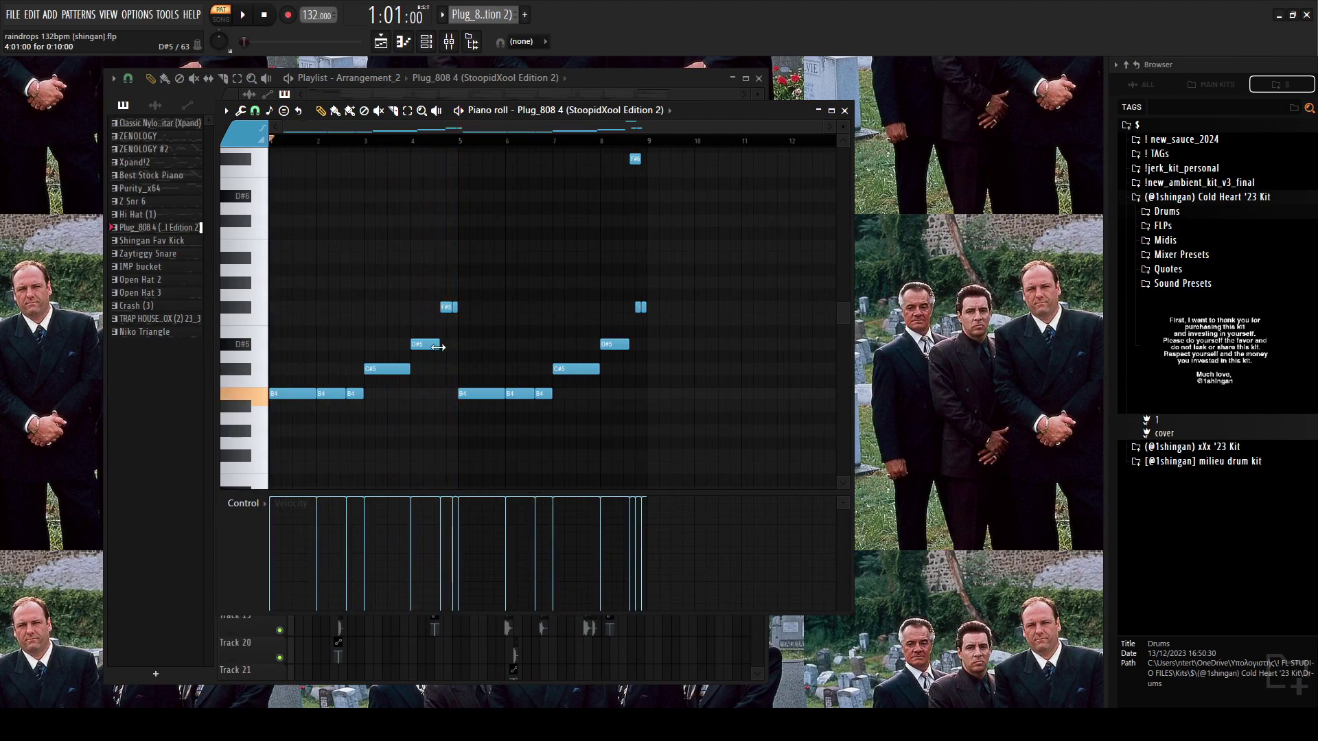
{"action": "key", "text": "F7"}
- Open the Shingan Fav Kick pattern in the piano roll and listen to its kick rhythm
{"action": "double_click", "coordinate": [380, 352]}
{"action": "key", "text": "space"}
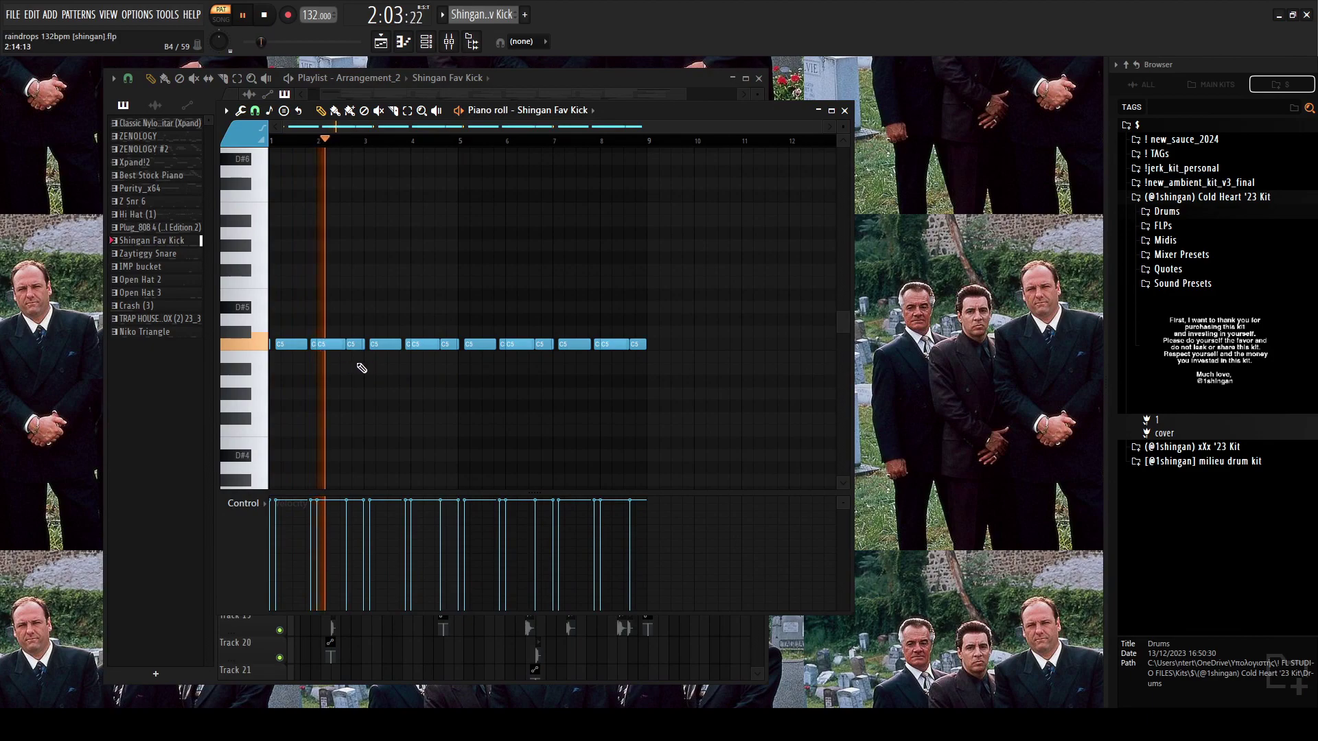
{"action": "key", "text": "space"}
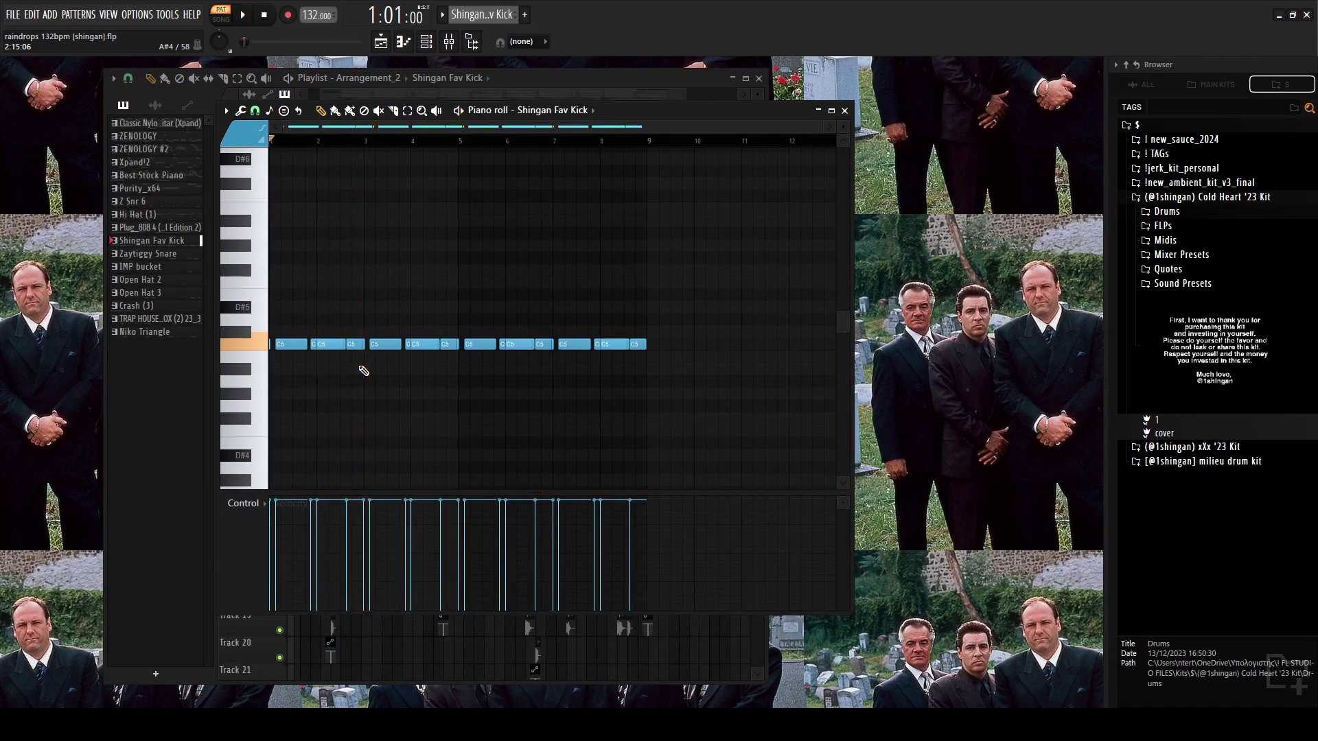
{"action": "key", "text": "F7"}
- Open the Zaytiggy Snare pattern in the piano roll and play it back to hear its snare placement
{"action": "double_click", "coordinate": [380, 375]}
{"action": "key", "text": "space"}
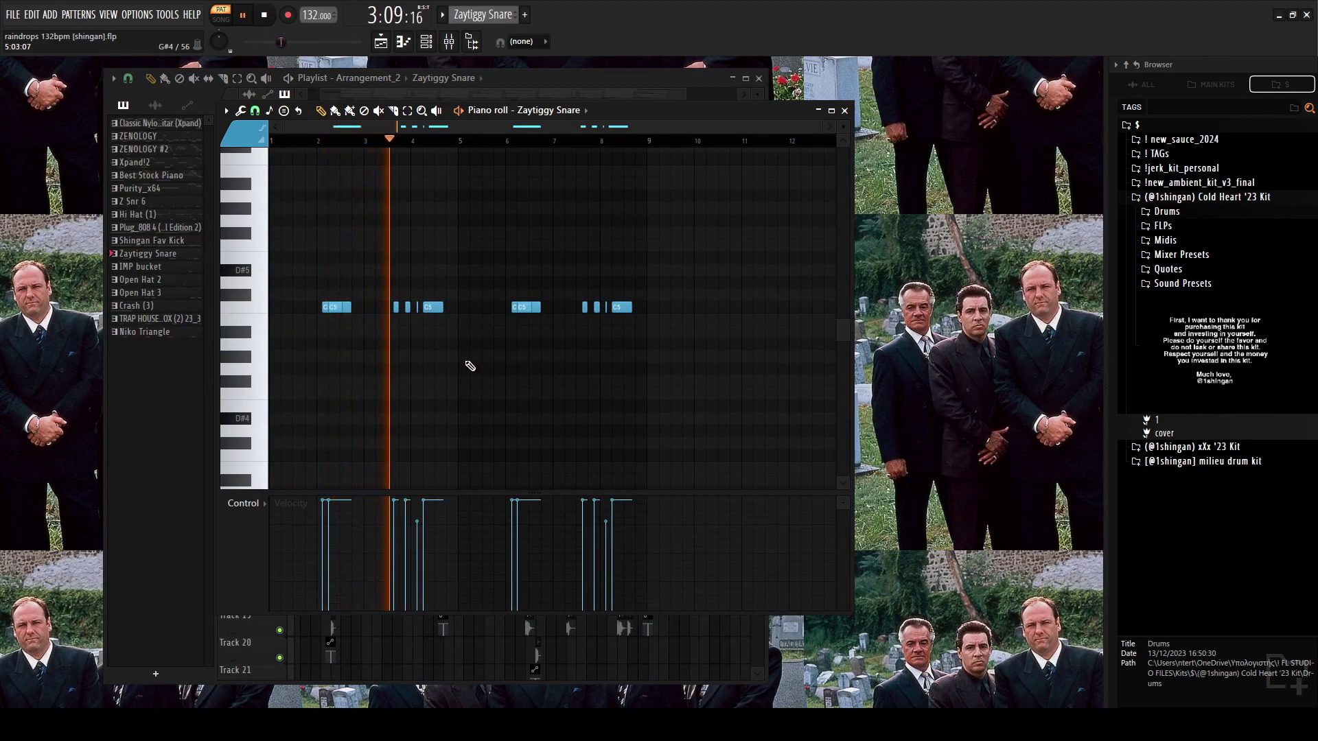
{"action": "key", "text": "space"}
{"action": "key", "text": "F7"}
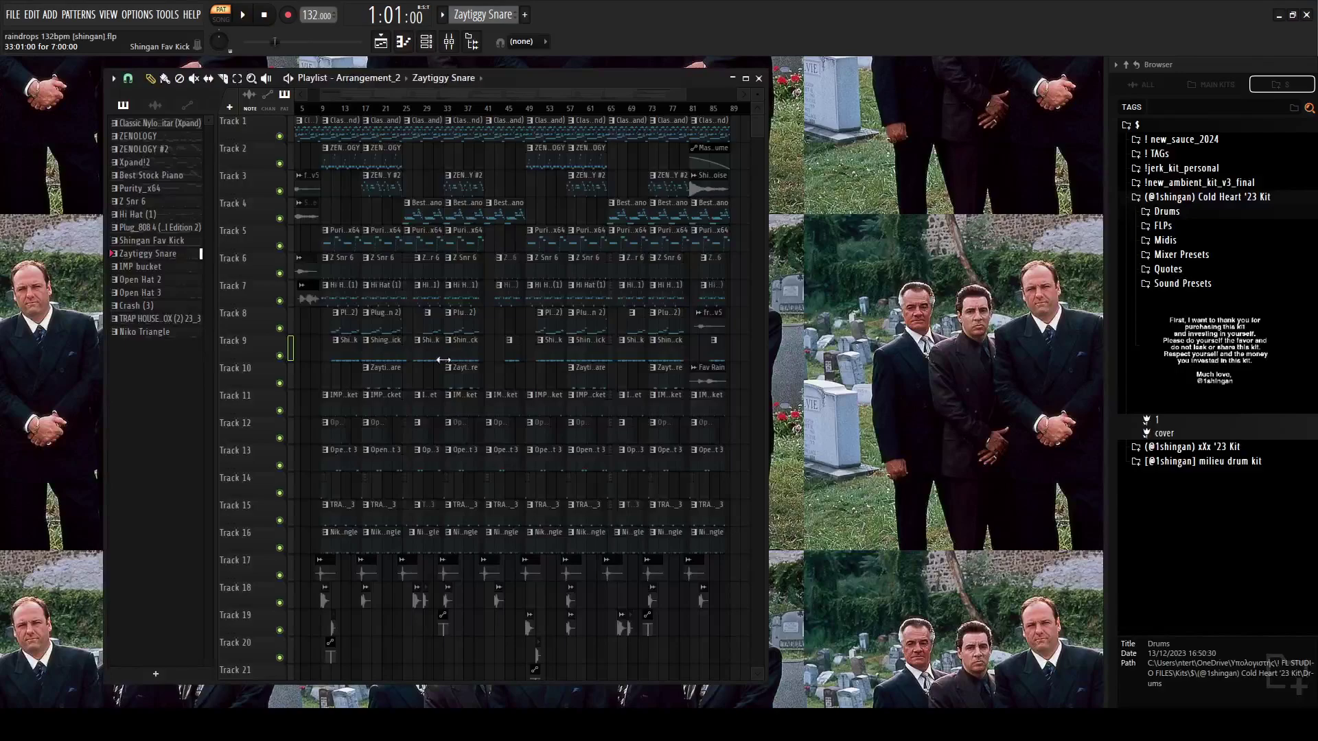
{"action": "key", "text": "F7"}
{"action": "key", "text": "space"}
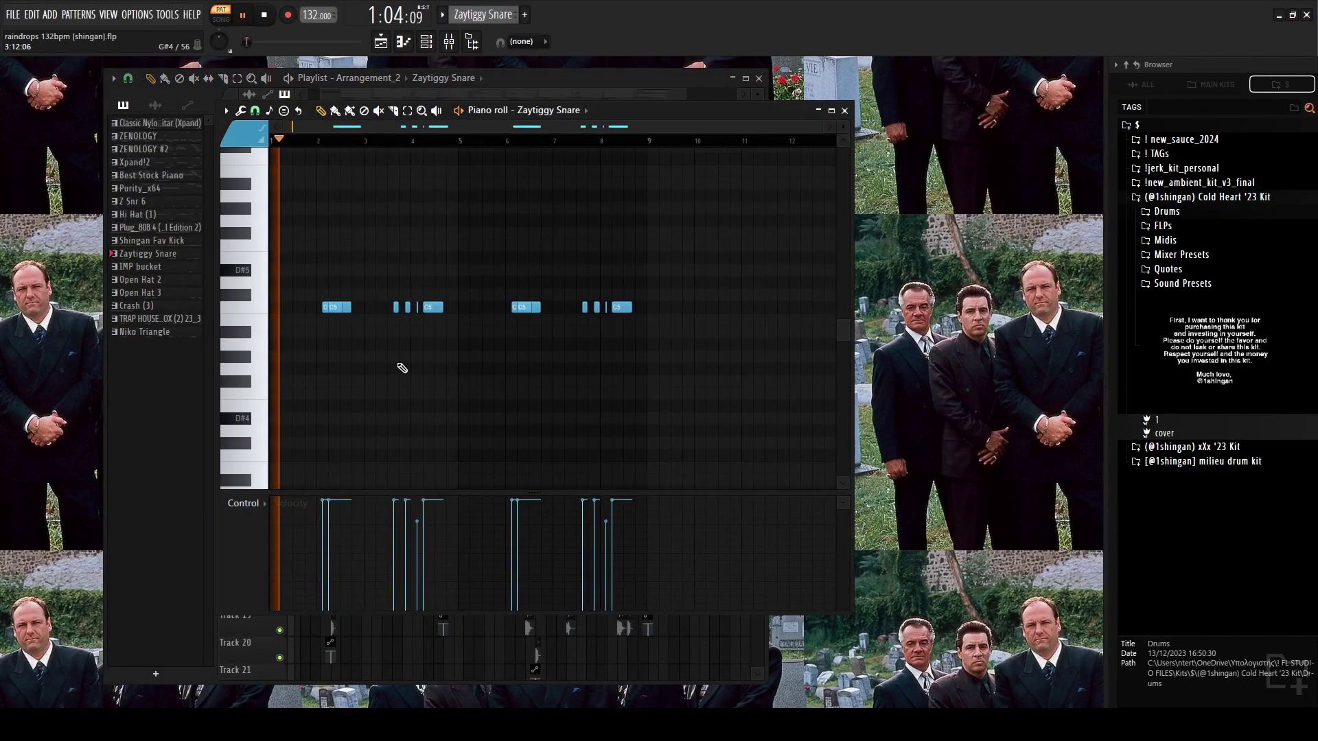
{"action": "key", "text": "space"}
{"action": "key", "text": "F7"}
- Open the IMP bucket pattern from the playlist in the piano roll and listen to its percussion hits
{"action": "double_click", "coordinate": [383, 412]}
{"action": "key", "text": "space"}
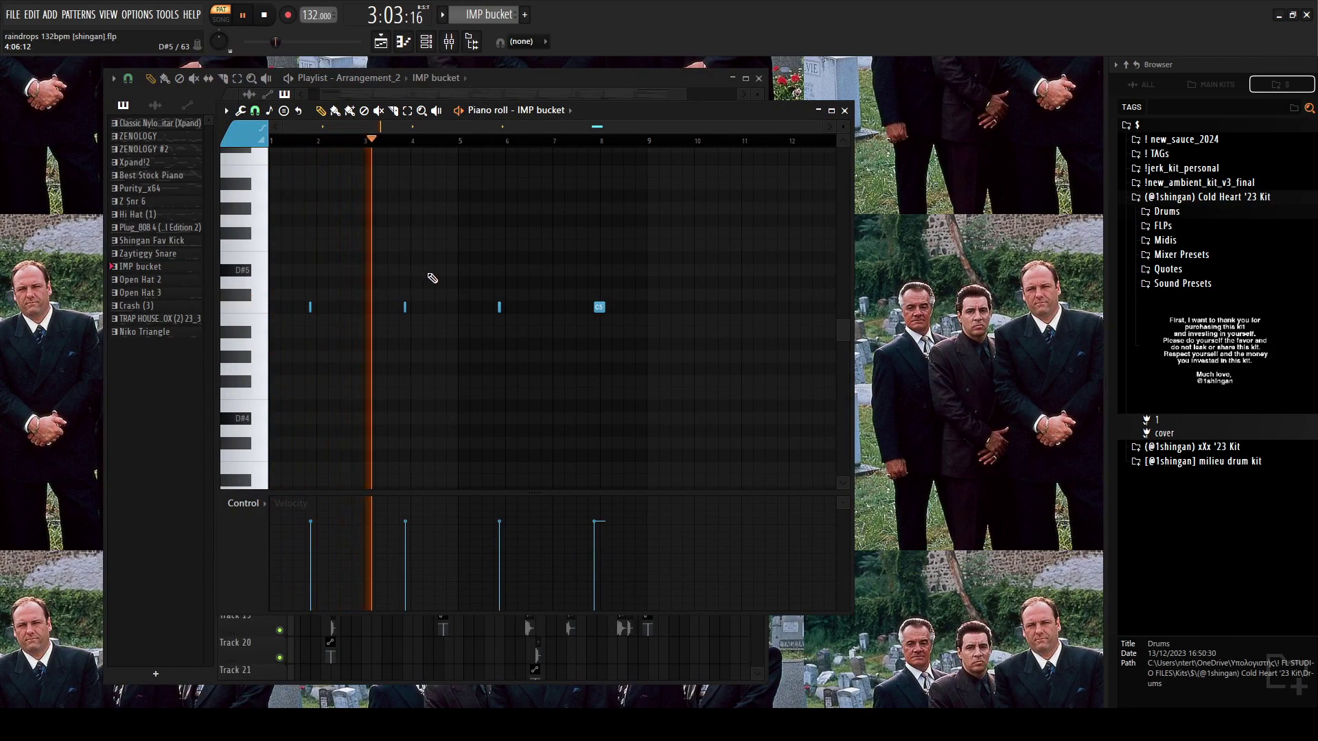
{"action": "key", "text": "space"}
{"action": "key", "text": "F7"}
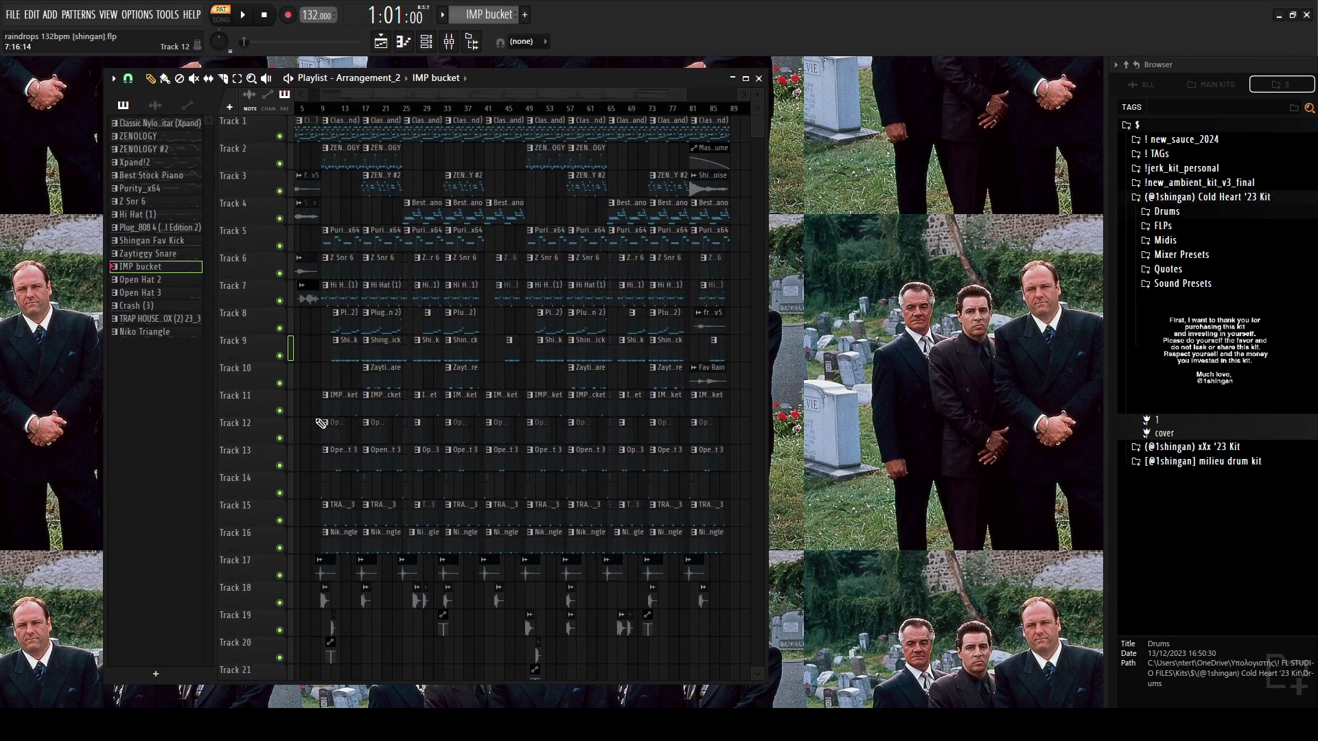
- Open the Open Hat 2 pattern on Track 12 in the piano roll and play it back
{"action": "left_click", "coordinate": [336, 426]}
{"action": "double_click", "coordinate": [335, 427]}
{"action": "key", "text": "space"}
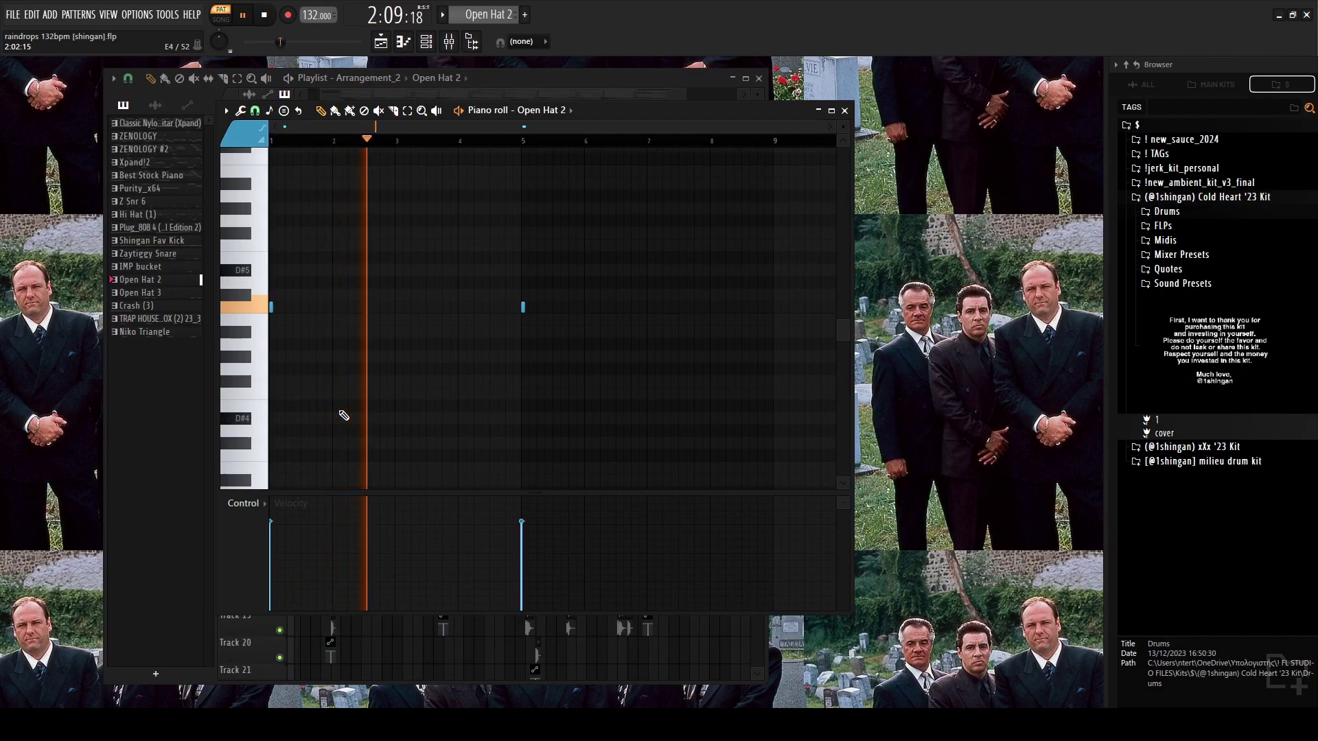
{"action": "key", "text": "F7"}
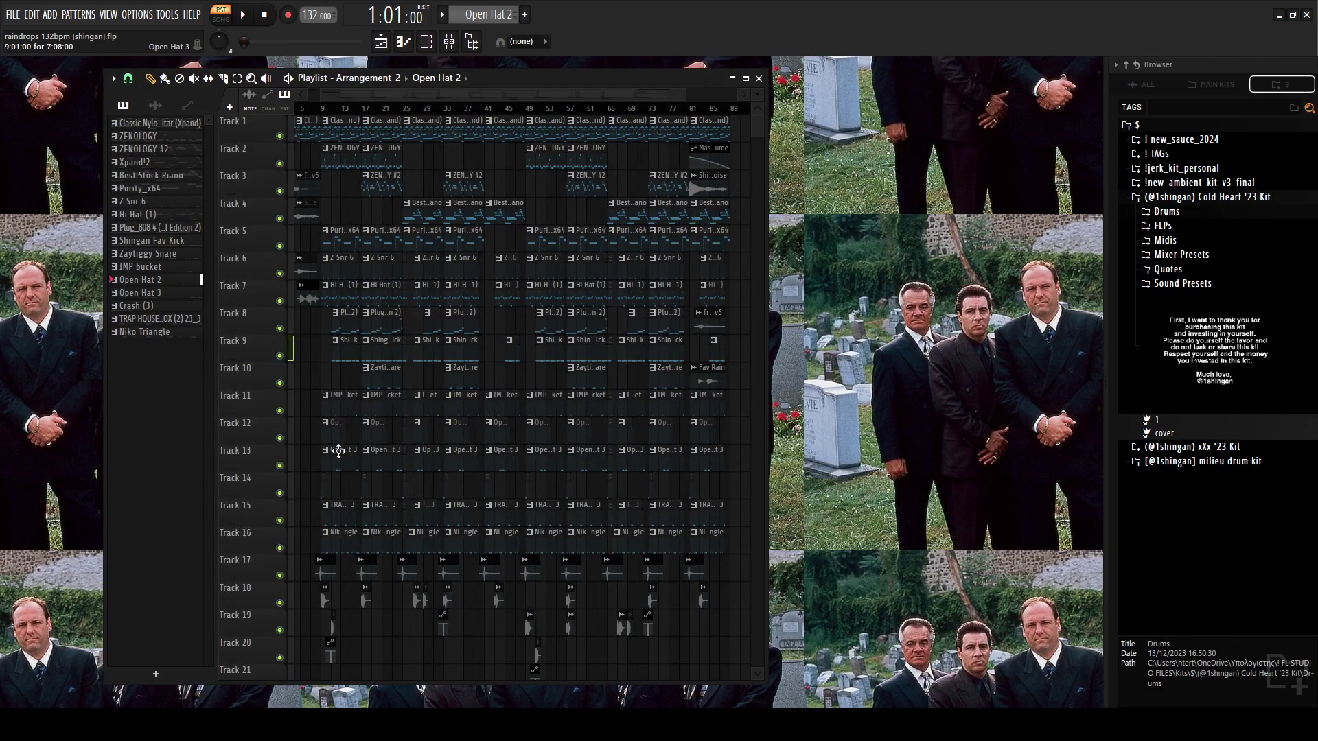
- Open the Open Hat 3 pattern on Track 13 and play its notes starting from bar 4
{"action": "double_click", "coordinate": [338, 451]}
{"action": "key", "text": "space"}
{"action": "left_click", "coordinate": [412, 141]}
{"action": "key", "text": "space"}
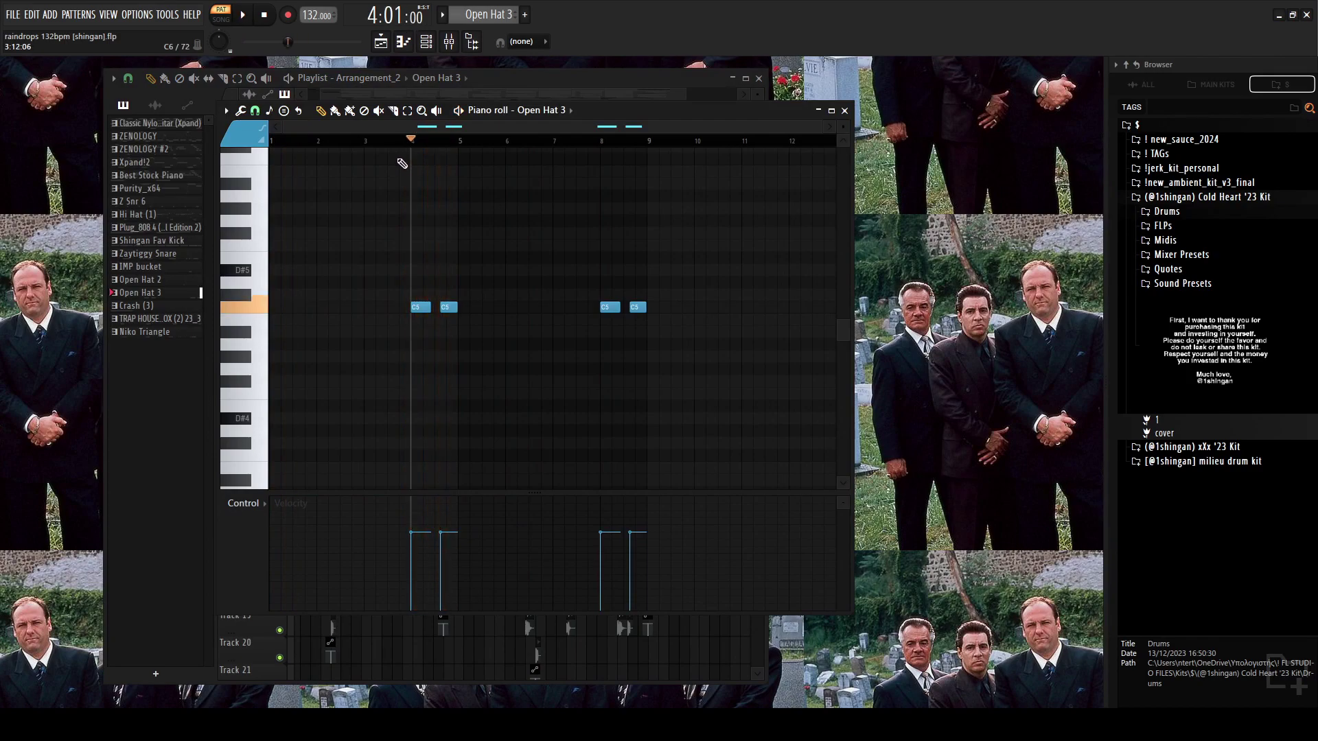
{"action": "key", "text": "F7"}
- Open the Crash (3) pattern on Track 14 and listen to it briefly
{"action": "double_click", "coordinate": [323, 488]}
{"action": "key", "text": "space"}
{"action": "key", "text": "space"}
{"action": "key", "text": "F7"}
- Open the TRAP HOUSE VOX (2) 23_3 pattern on Track 15 and play back its vocal hits
{"action": "double_click", "coordinate": [336, 508]}
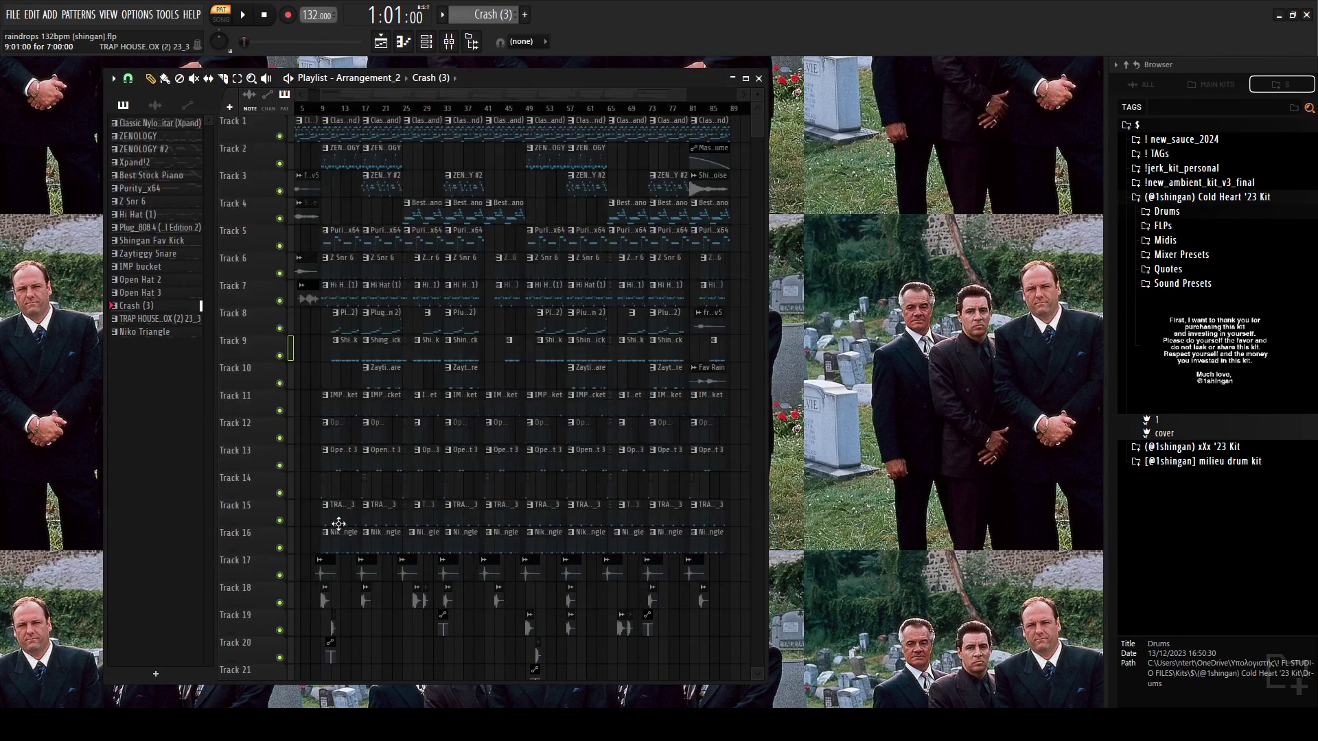
{"action": "key", "text": "space"}
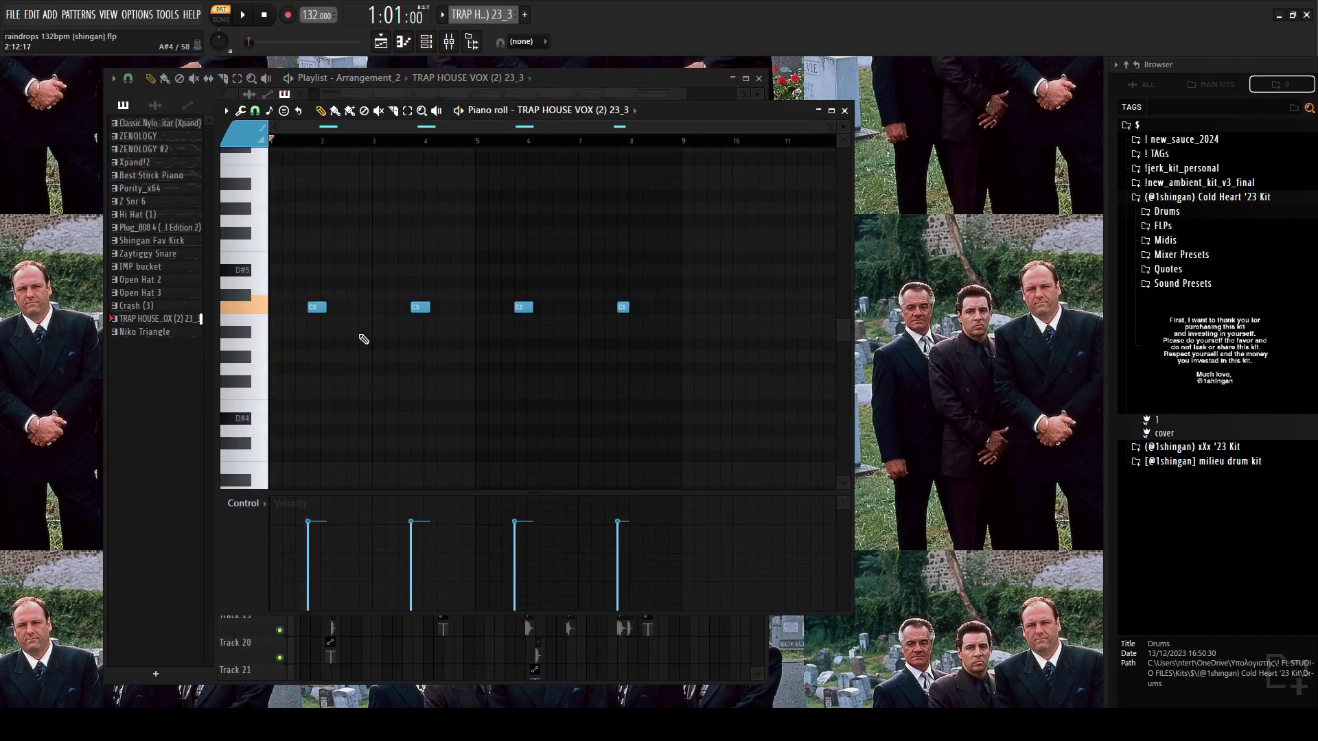
{"action": "key", "text": "F5"}
- Open the Niko Triangle pattern in the piano roll and listen to its triangle rhythm
{"action": "double_click", "coordinate": [361, 395]}
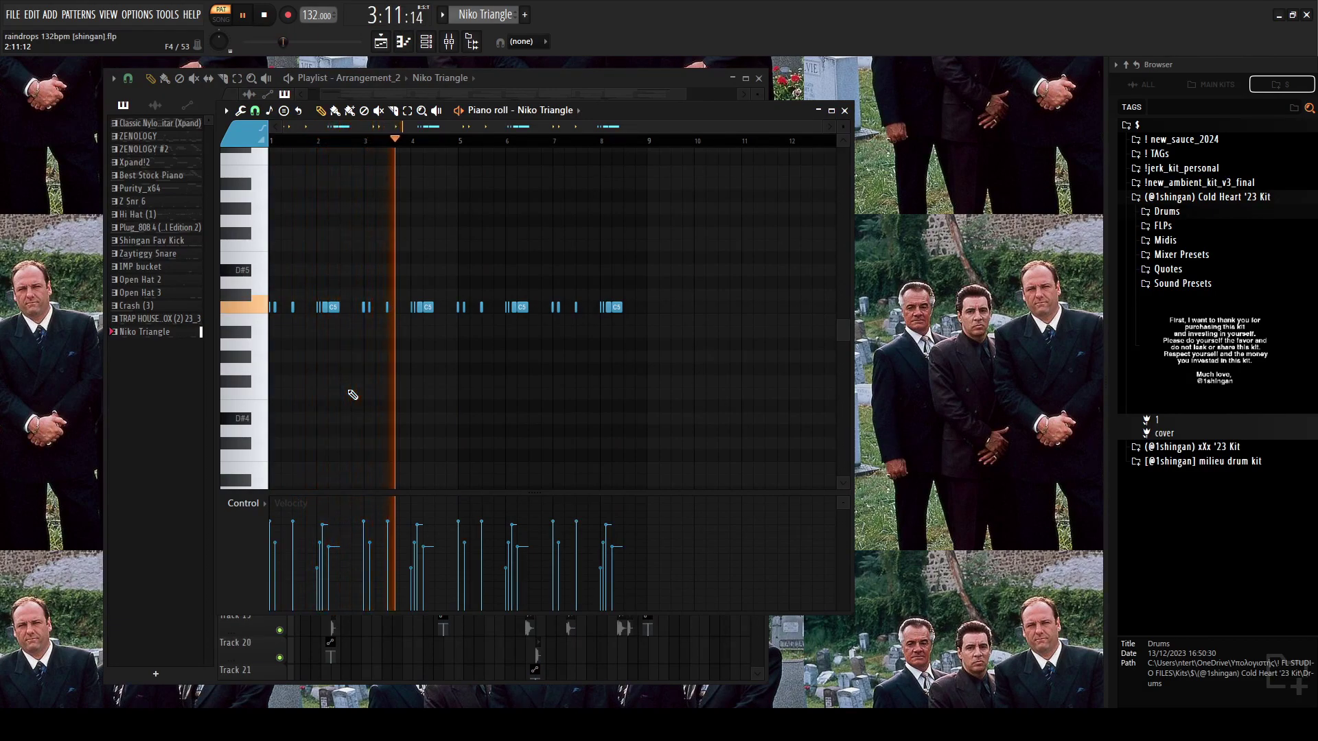
{"action": "key", "text": "space"}
{"action": "key", "text": "l"}
{"action": "key", "text": "F7"}
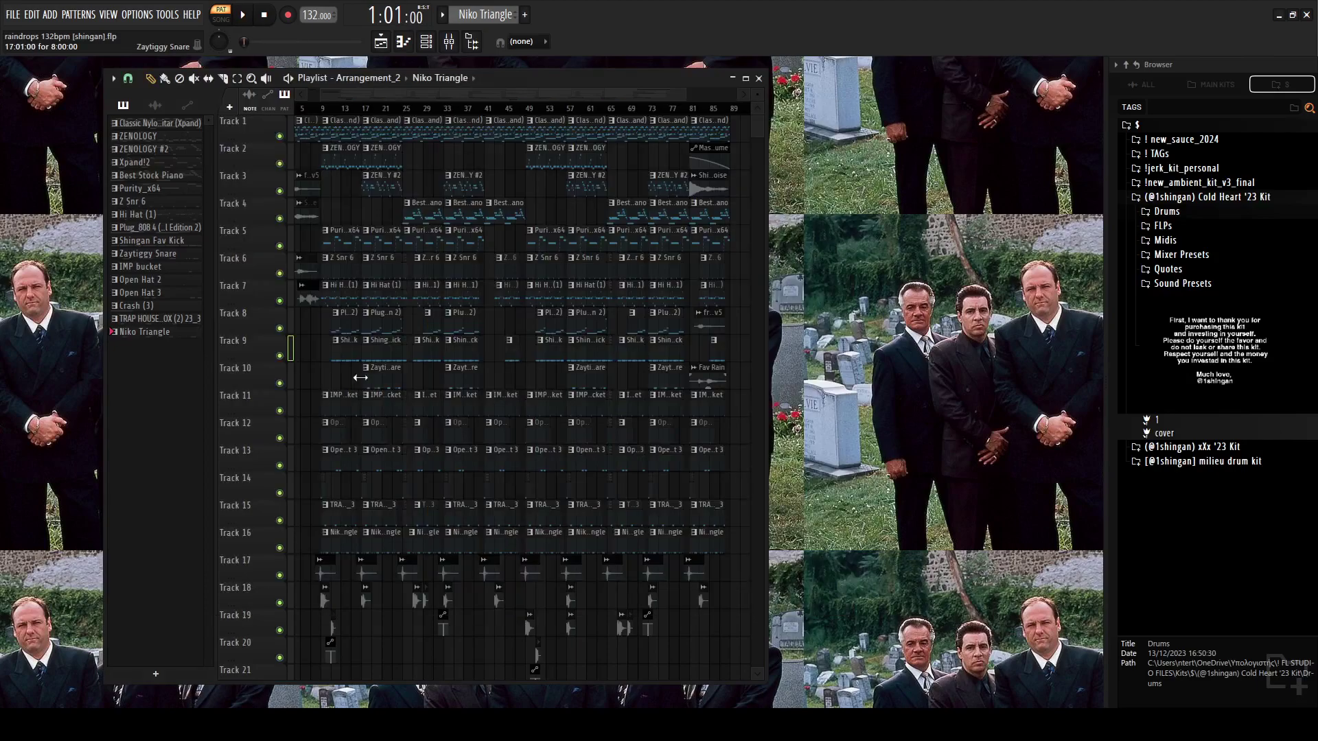
- Play the drum tracks together in song mode from bar 17 with the melody tracks muted, and restore all muted playlist tracks
{"action": "scroll", "coordinate": [316, 206], "scroll_direction": "down", "scroll_amount": 3}
{"action": "key", "text": "space"}
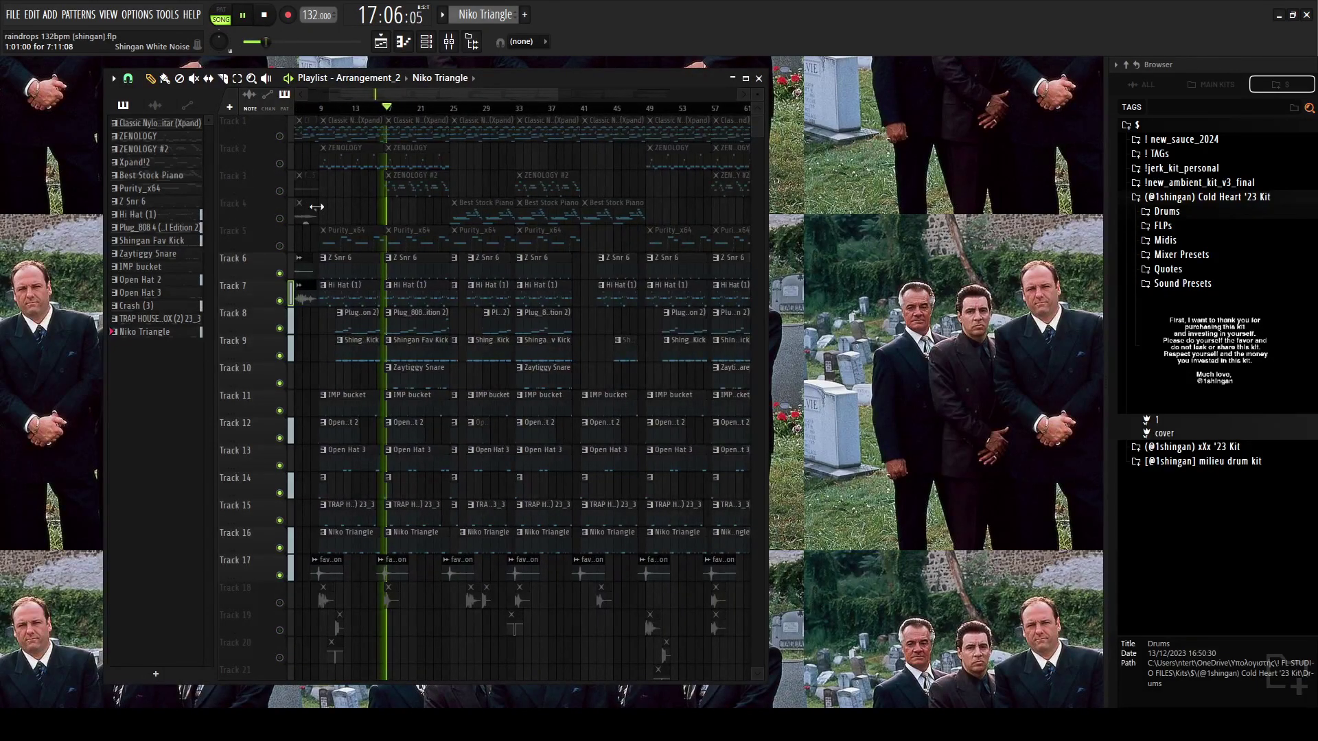
{"action": "scroll", "coordinate": [371, 233], "scroll_direction": "down", "scroll_amount": 1}
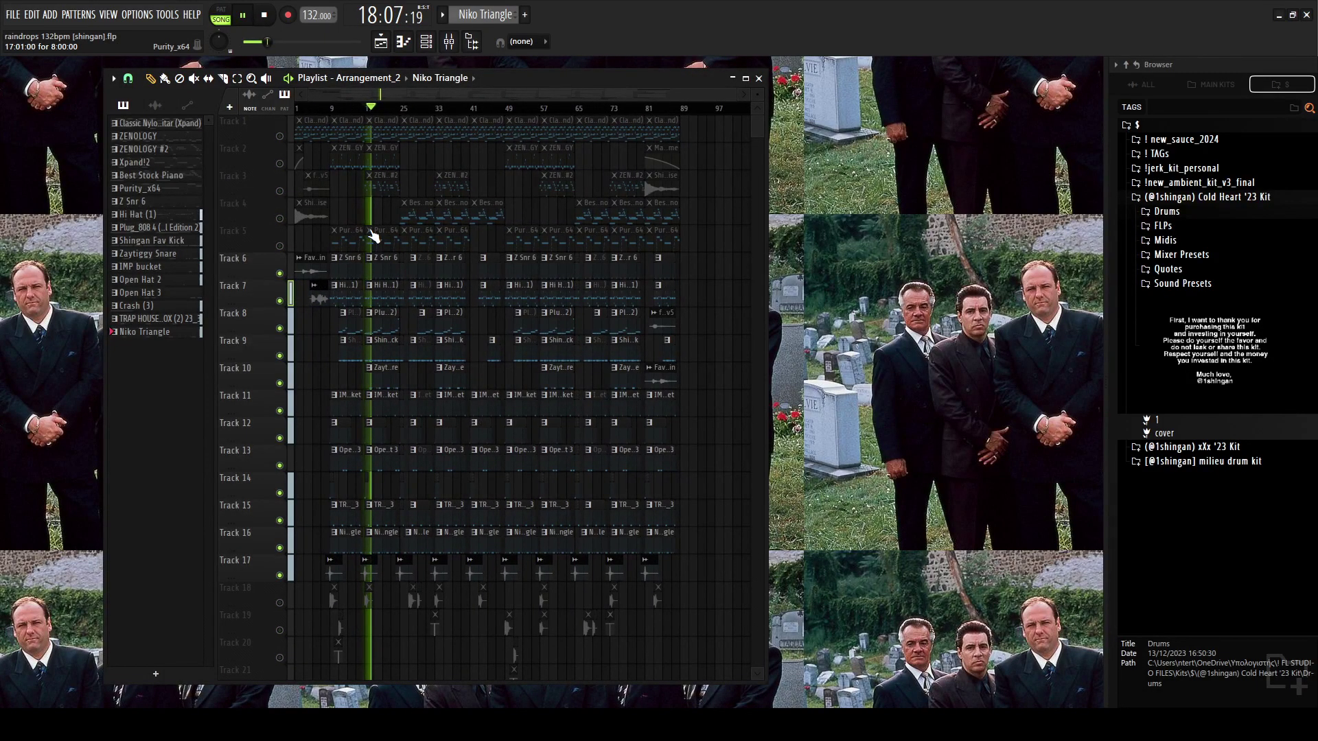
{"action": "scroll", "coordinate": [386, 459], "scroll_direction": "up", "scroll_amount": 3}
{"action": "scroll", "coordinate": [386, 458], "scroll_direction": "down", "scroll_amount": 3}
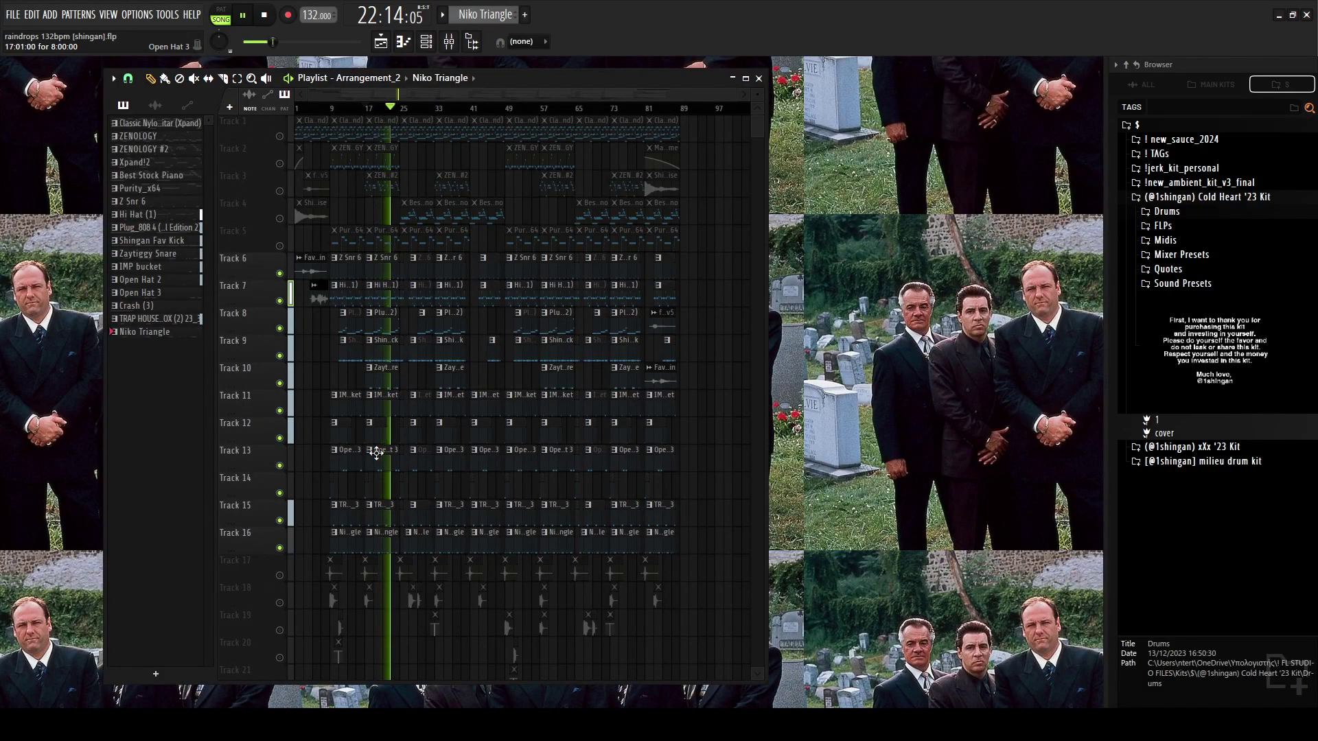
{"action": "right_click", "coordinate": [279, 273]}
- Reposition and widen the playlist window to show the whole arrangement while the full song plays from the beginning
{"action": "left_click_drag", "start_coordinate": [690, 77], "coordinate": [743, 73]}
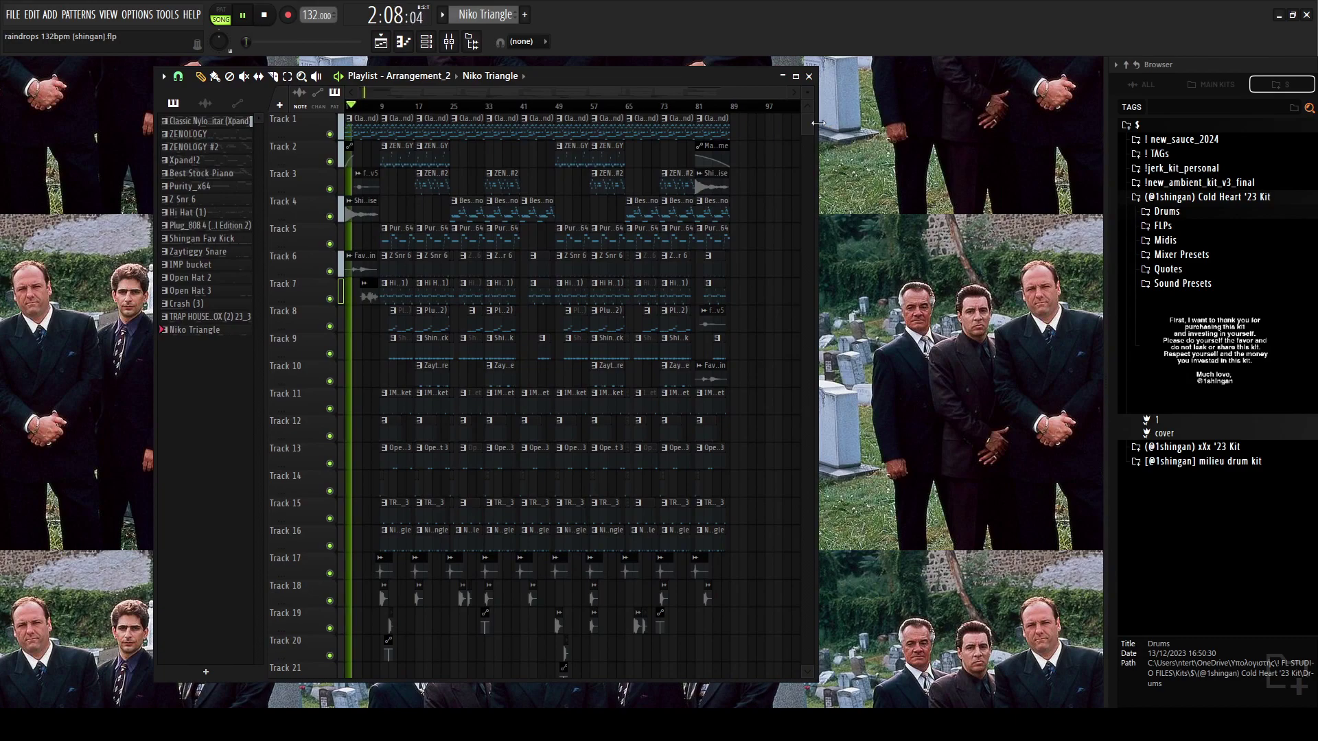
{"action": "left_click_drag", "start_coordinate": [817, 123], "coordinate": [928, 123]}
{"action": "left_click_drag", "start_coordinate": [662, 65], "coordinate": [665, 90]}
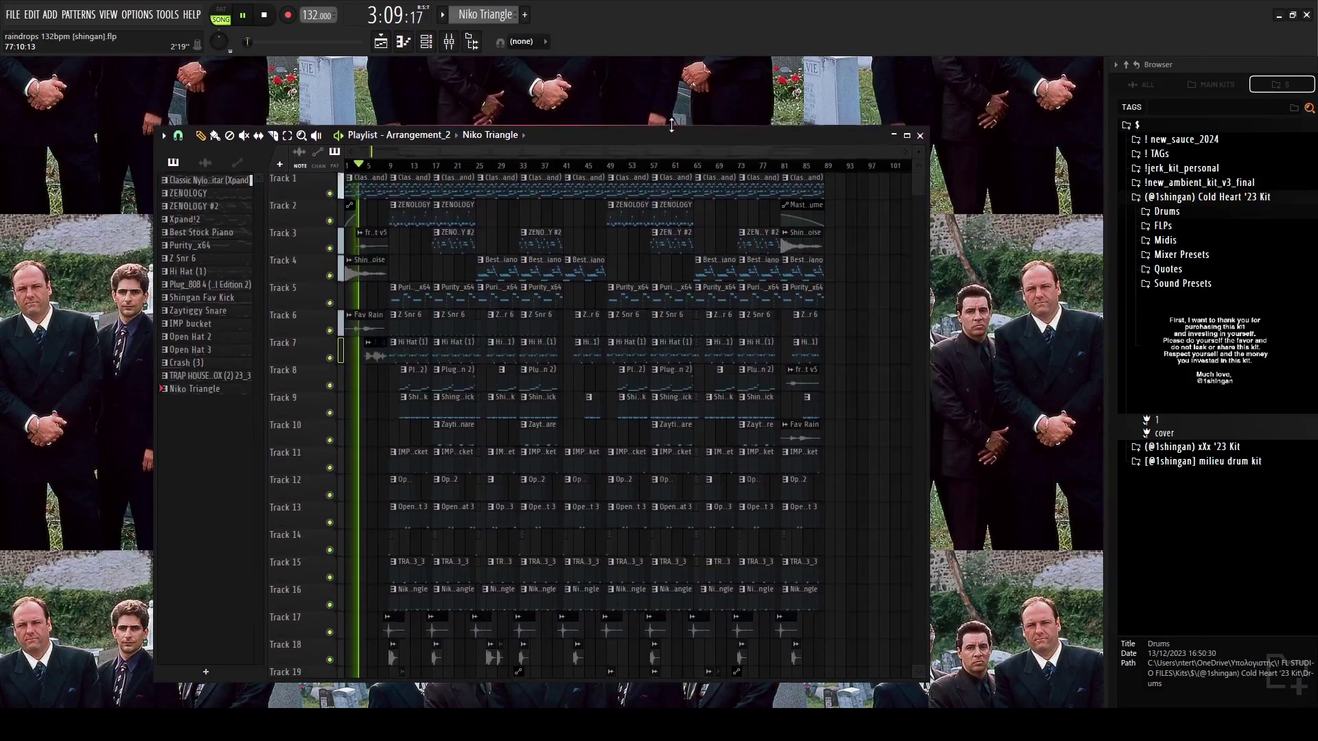
{"action": "scroll", "coordinate": [631, 186], "scroll_direction": "down", "scroll_amount": 1}
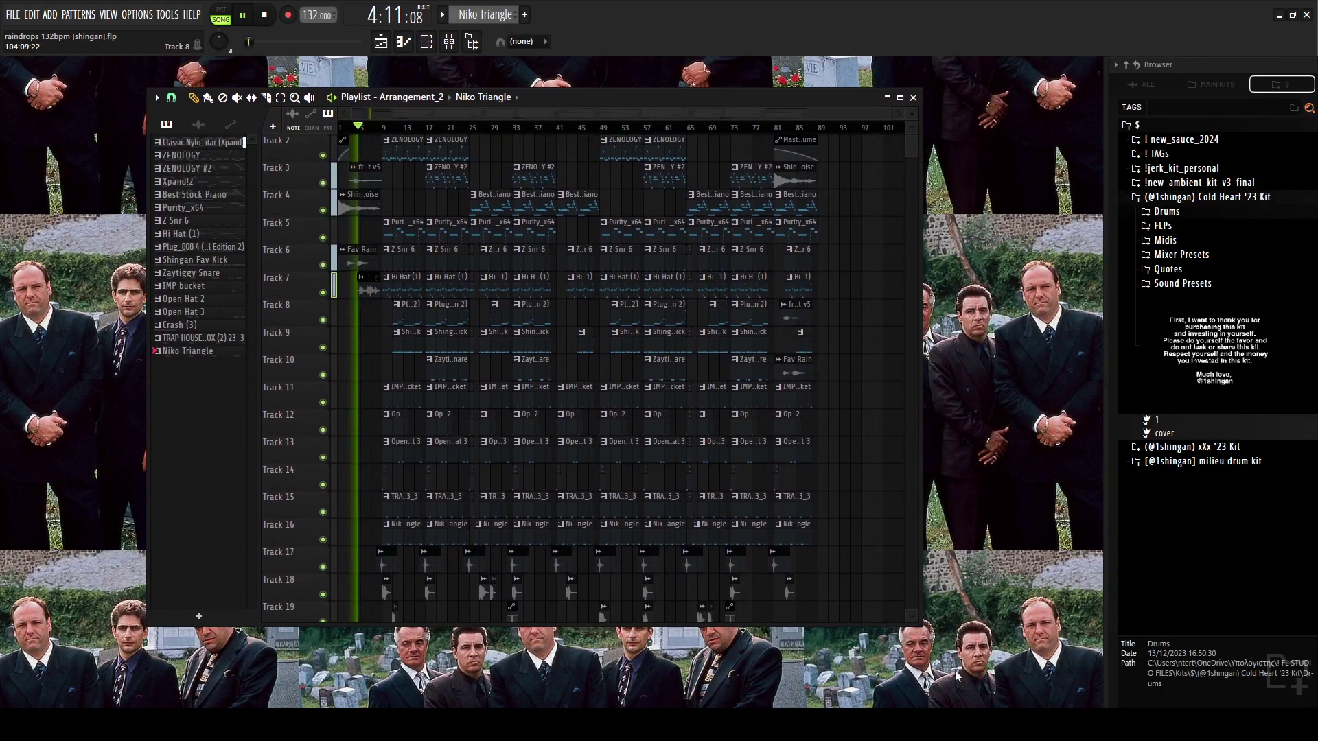
{"action": "left_click_drag", "start_coordinate": [922, 625], "coordinate": [956, 653]}
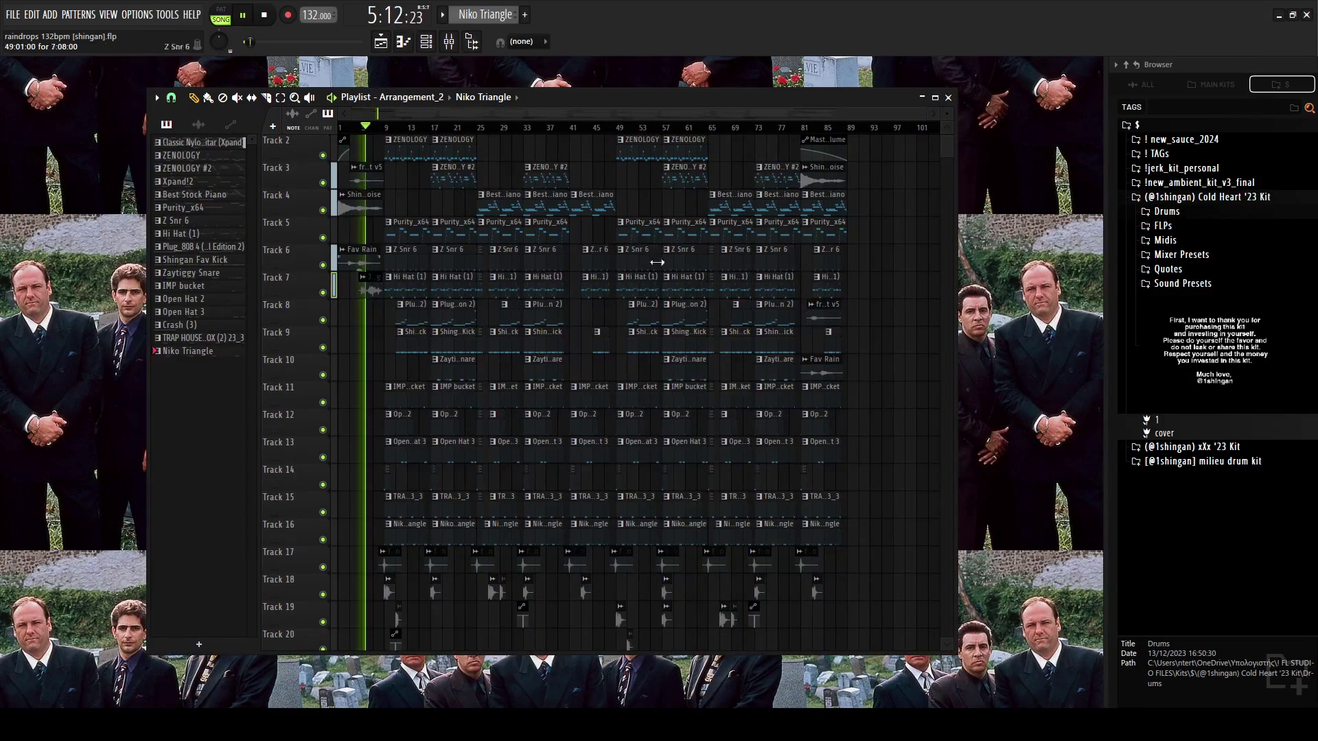
{"action": "scroll", "coordinate": [928, 140], "scroll_direction": "up", "scroll_amount": 1}
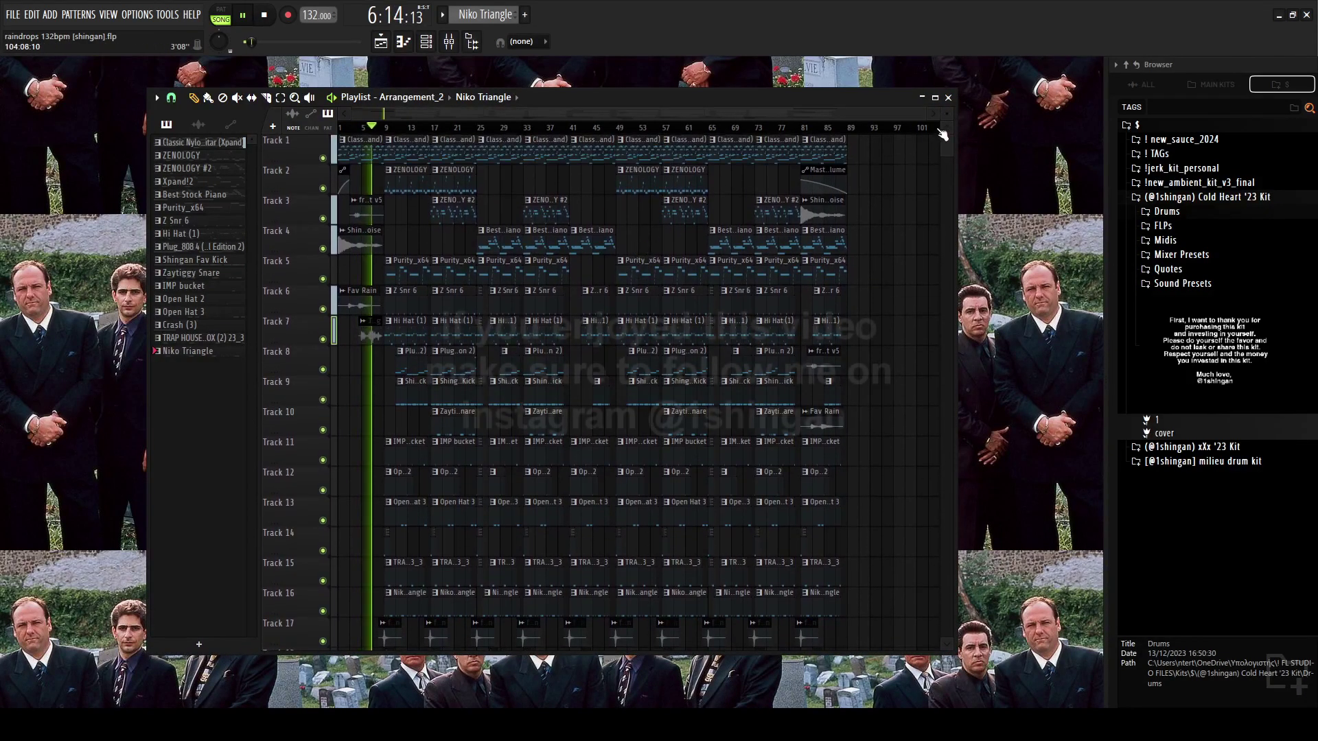